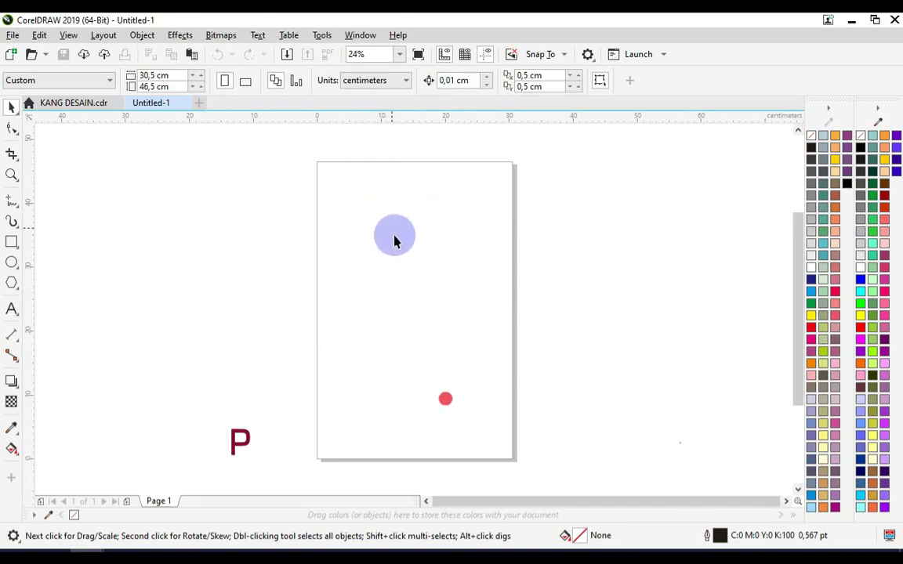
Step: Add an Arial 24 pt text label reading '8,5 X 5,4 CM' on the page
left_click(166, 76)
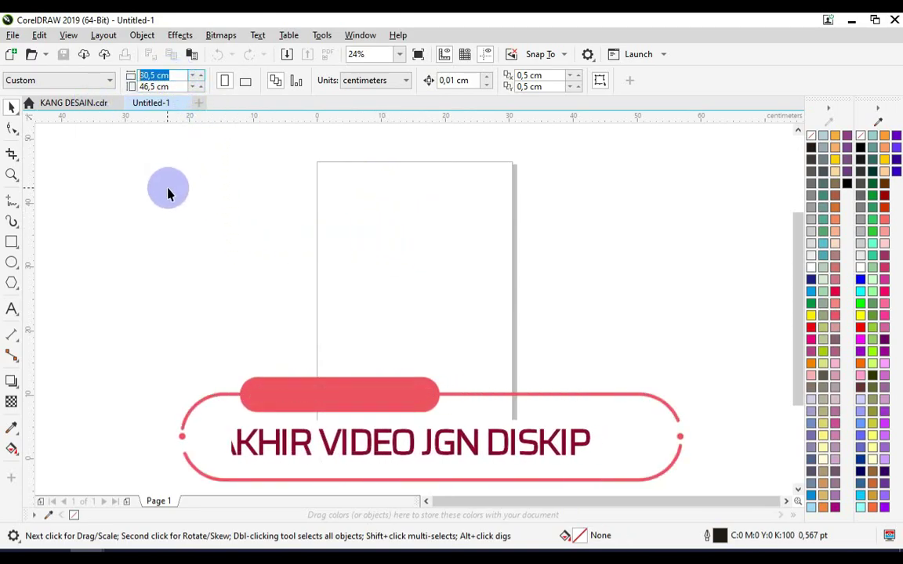
left_click(12, 308)
scroll(313, 243, "up", 1)
scroll(393, 278, "up", 1)
left_click(380, 295)
type("8,5 X 5,4 CM")
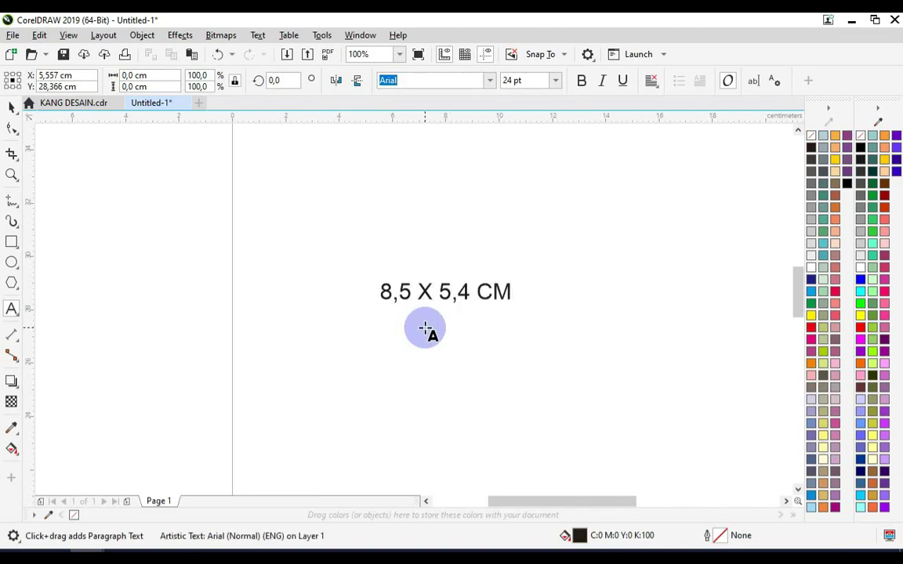
scroll(457, 298, "up", 1)
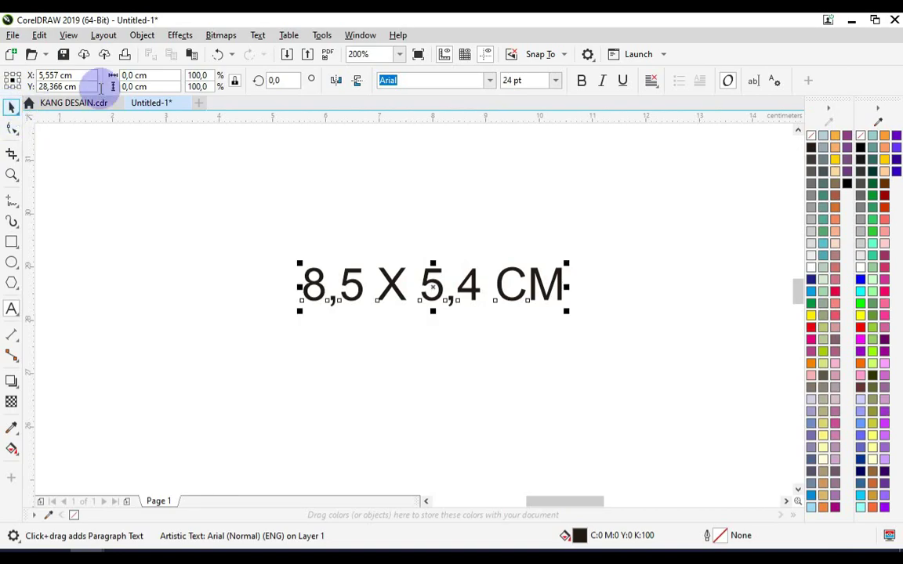
key("ctrl+space")
key("Escape")
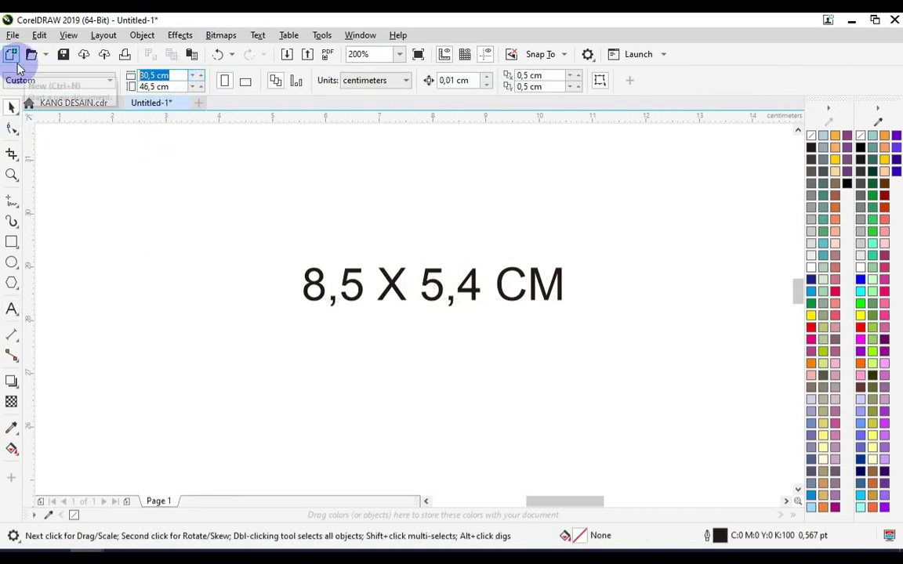
Step: Set the page size to 8,5 × 5,4 cm and delete the size note text
type("8,5")
type("5,4")
key("Return")
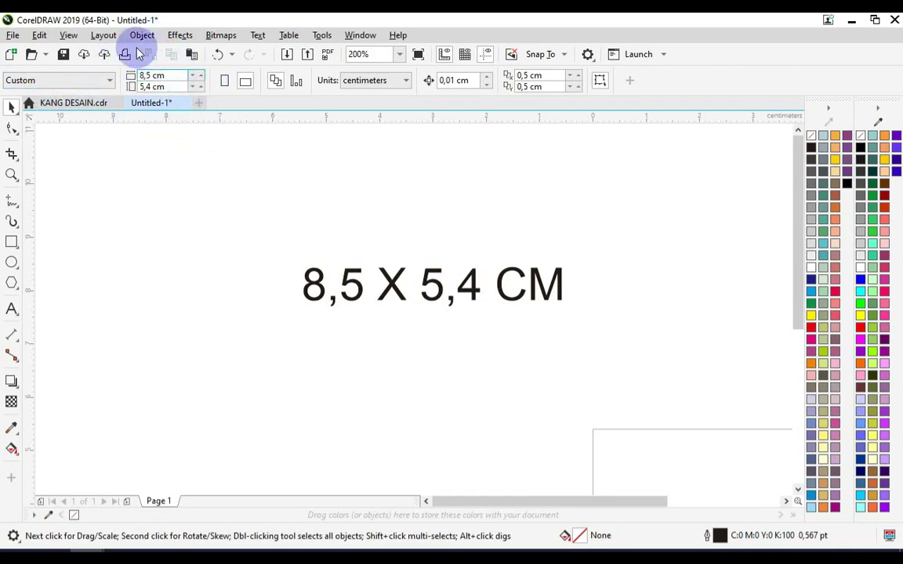
left_click_drag(243, 236, 613, 383)
key("Delete")
Step: Zoom in on the page and add a rectangle exactly framing the 8,5 × 5,4 cm card
scroll(397, 322, "down", 2)
scroll(550, 403, "down", 2)
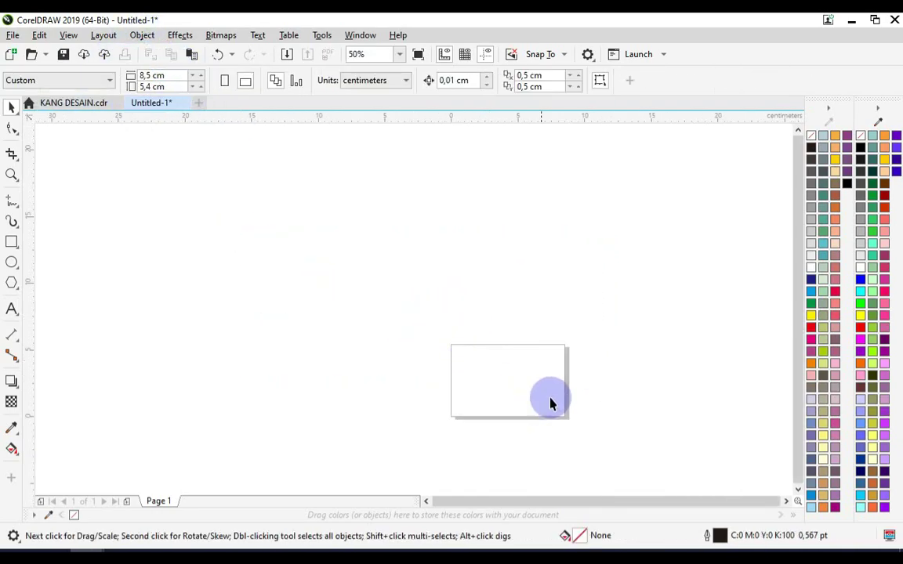
scroll(419, 362, "up", 2)
key("z")
left_click_drag(322, 276, 604, 469)
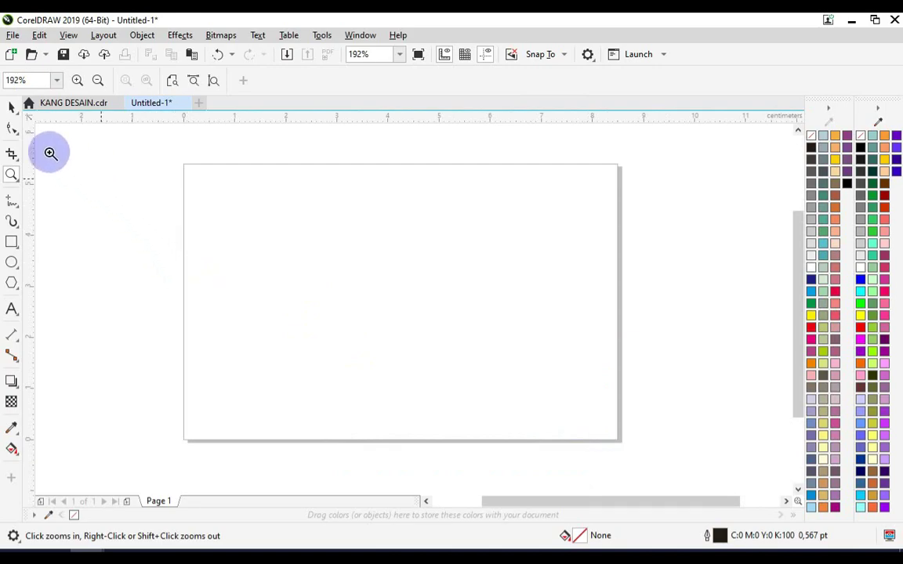
left_click(9, 110)
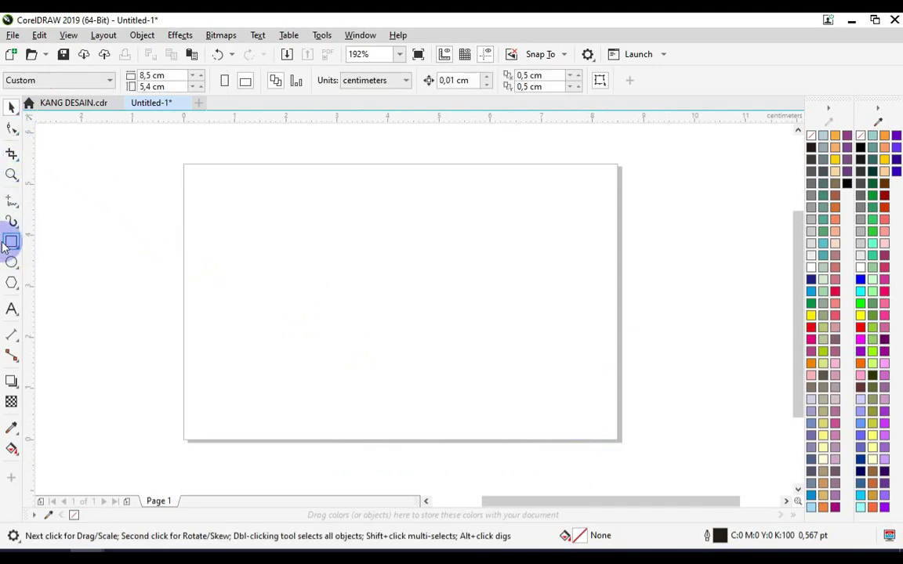
double_click(11, 243)
left_click(16, 109)
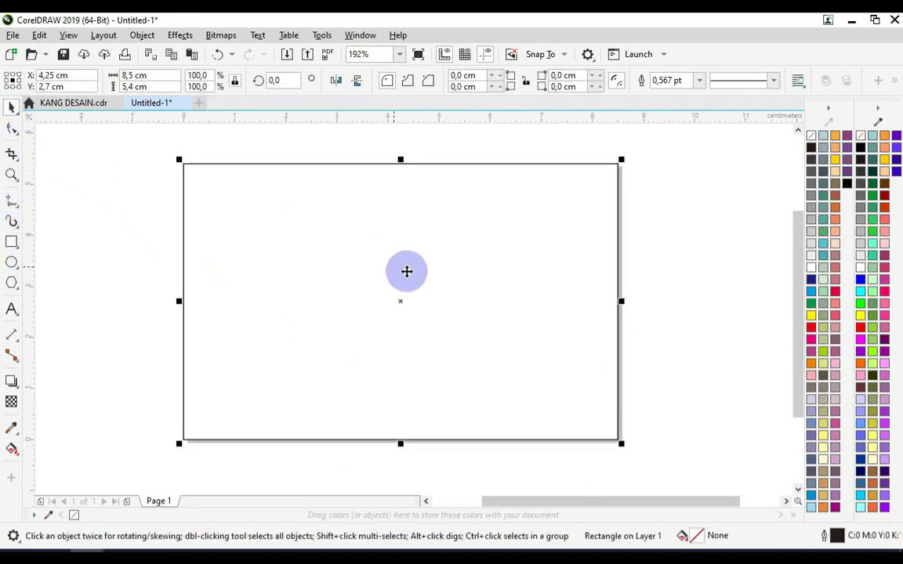
left_click(17, 208)
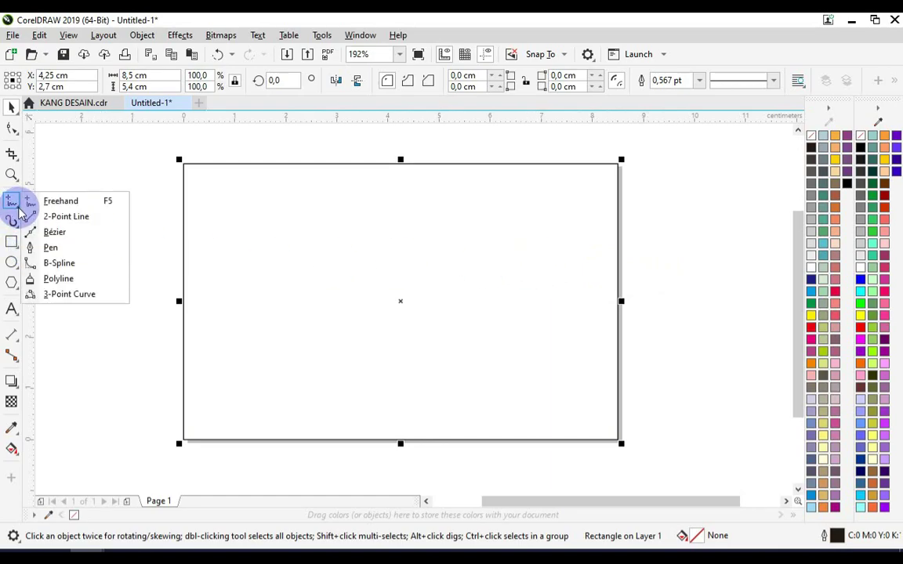
Step: Draw a closed slanted shape with the Pen tool over the card's left edge
left_click(79, 247)
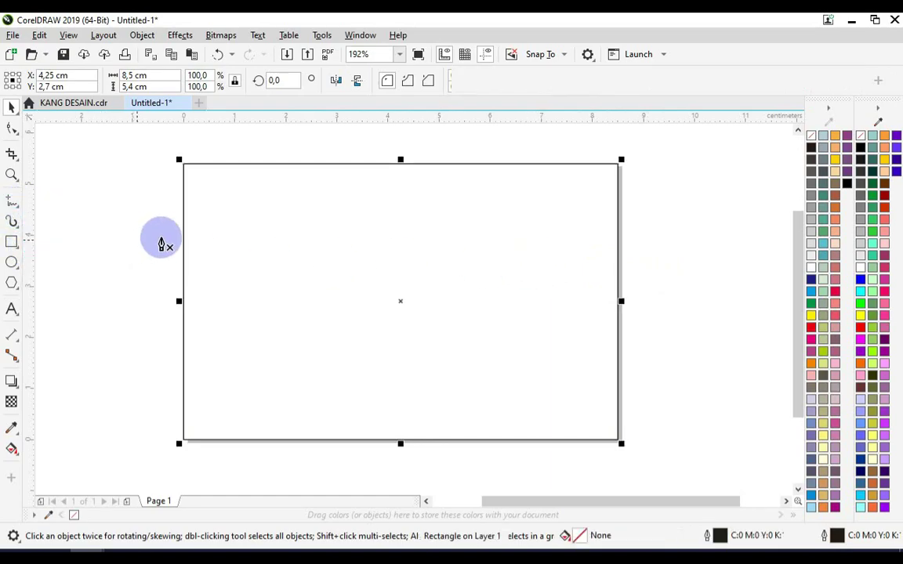
left_click(377, 148)
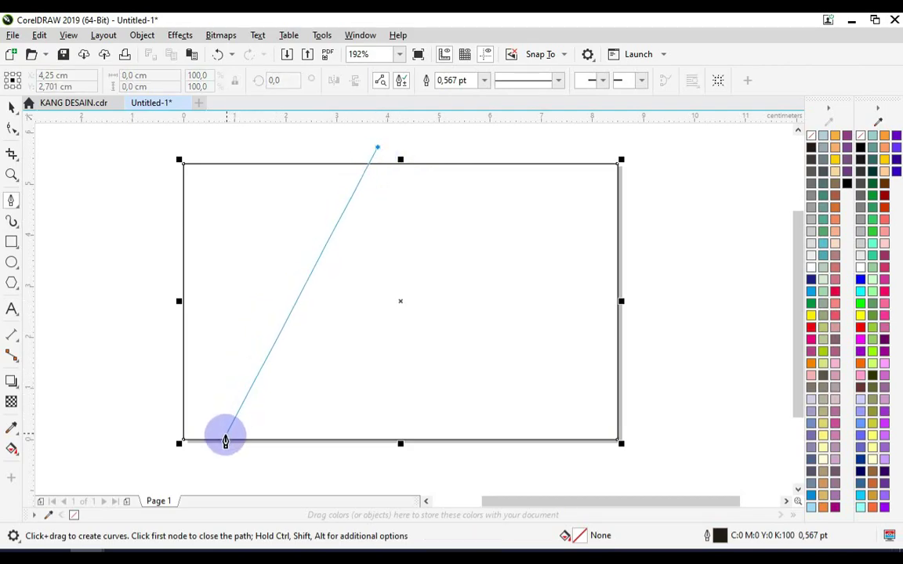
left_click(210, 467)
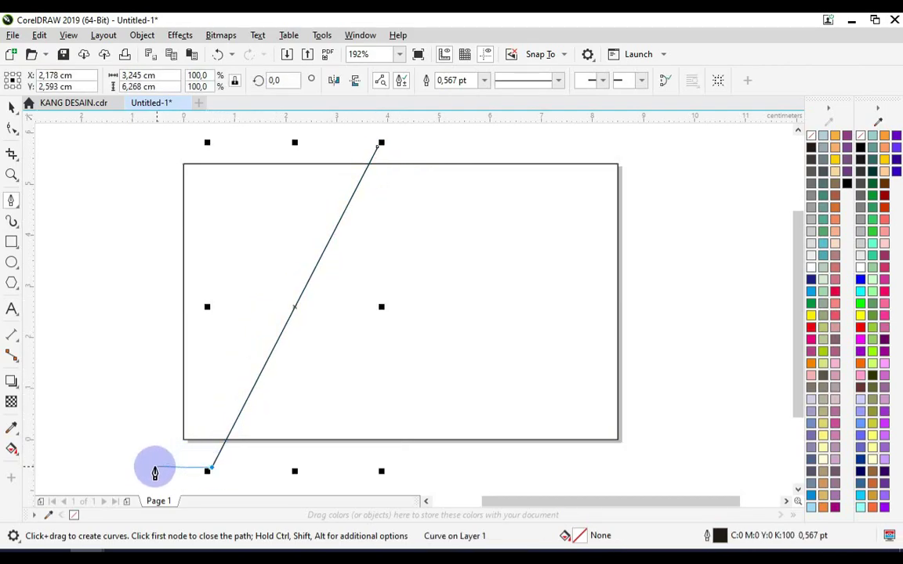
left_click(154, 468)
left_click(158, 155)
left_click(281, 141)
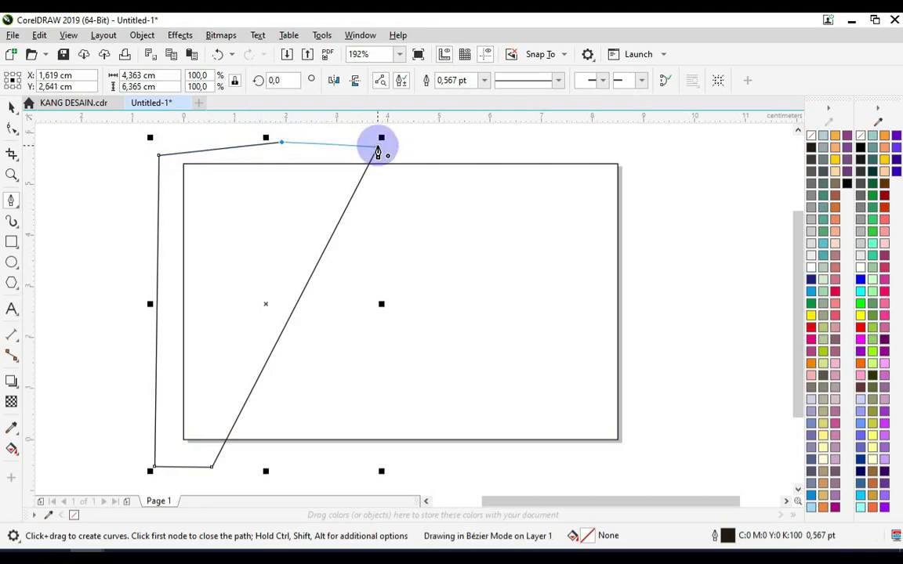
left_click(376, 147)
Step: Intersect the slanted shape with the card rectangle and delete the original outline
left_click(10, 110)
left_click(103, 226)
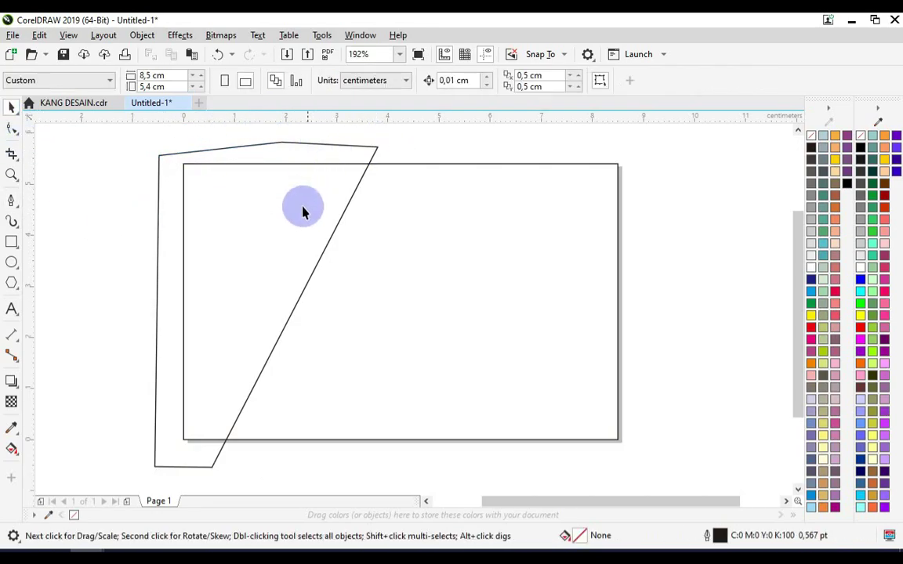
scroll(278, 246, "down", 2)
left_click_drag(167, 162, 468, 376)
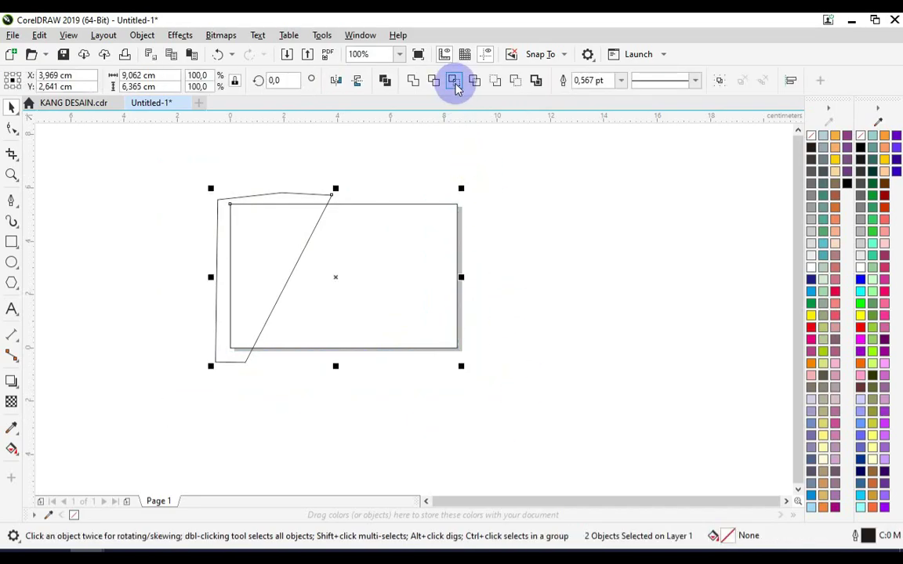
left_click(457, 86)
left_click(355, 171)
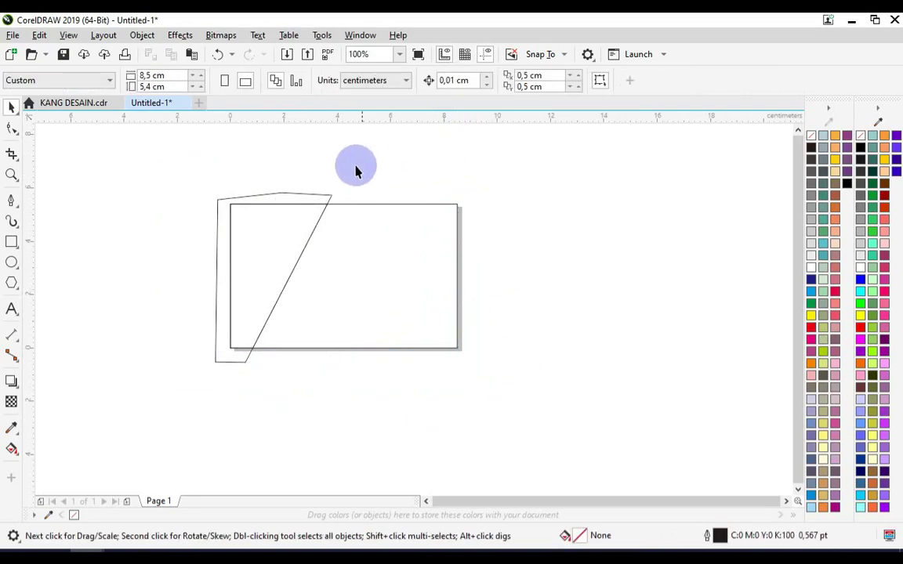
left_click(300, 197)
key("Delete")
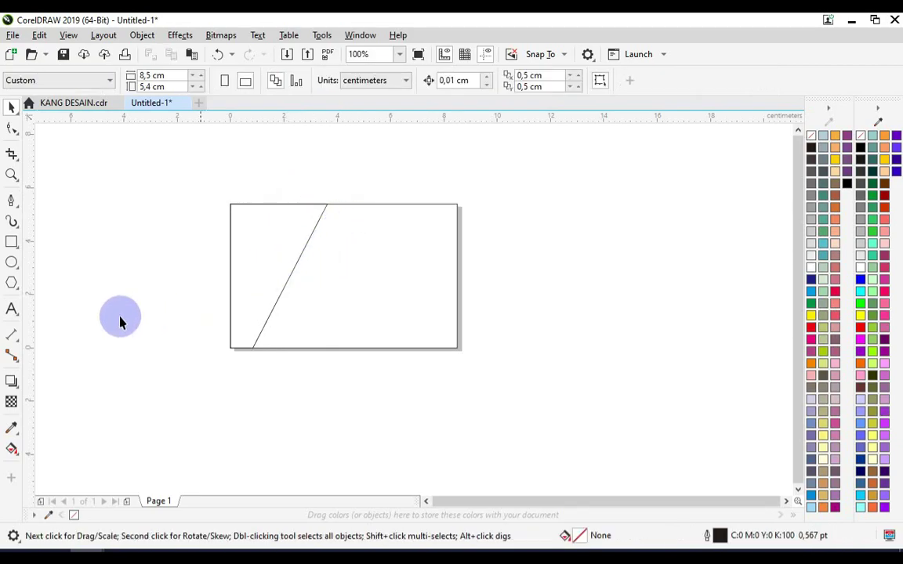
Step: Draw a four-sided shape with the Pen tool across the card's lower-left corner
left_click(11, 201)
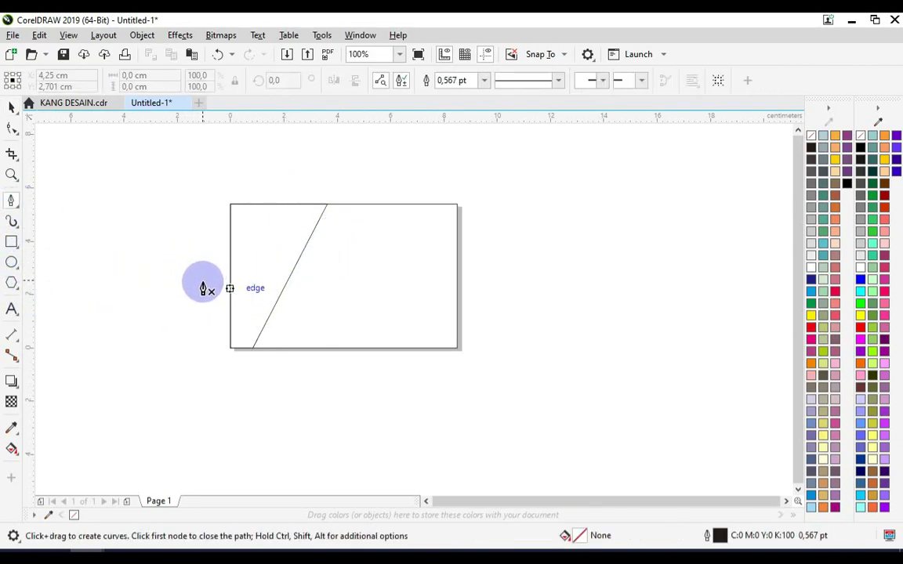
left_click(199, 291)
left_click(352, 324)
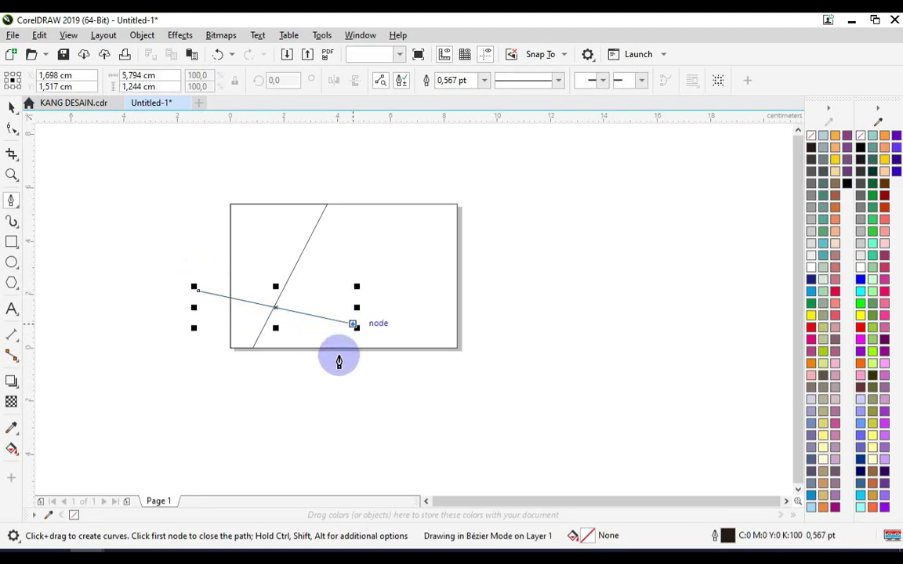
left_click(322, 378)
left_click(217, 385)
left_click(197, 292)
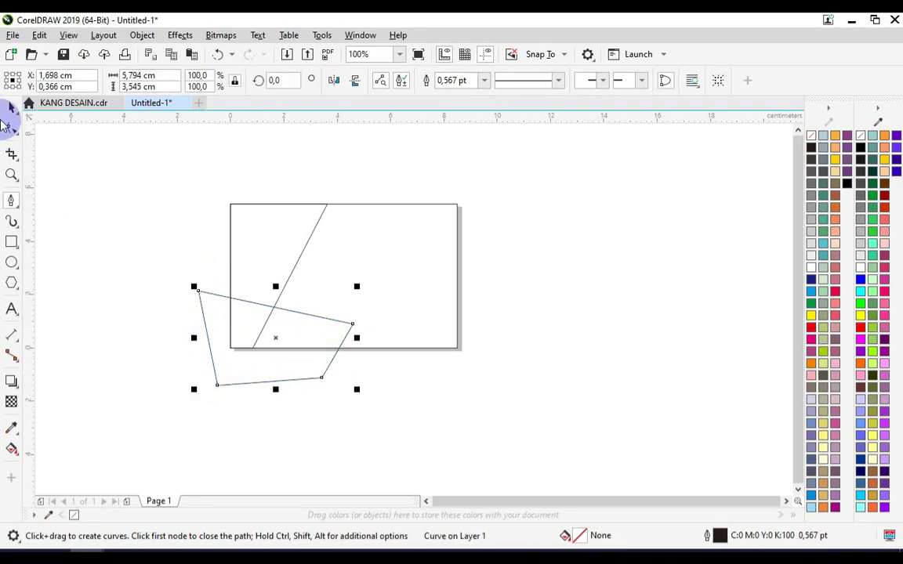
Step: Try intersecting the lower-left shape with the card, undoing the result and a stray move
left_click(12, 108)
left_click_drag(145, 176, 519, 415)
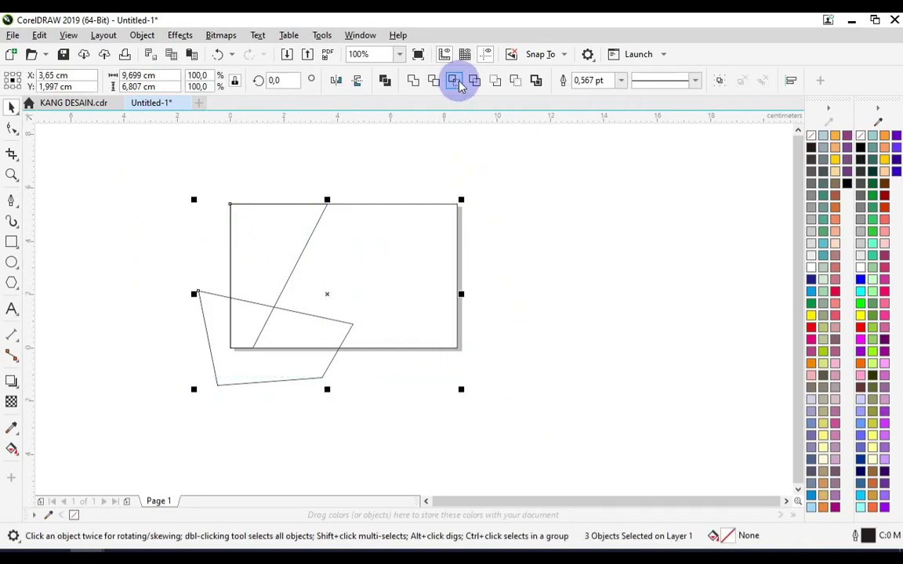
left_click(455, 81)
left_click(518, 240)
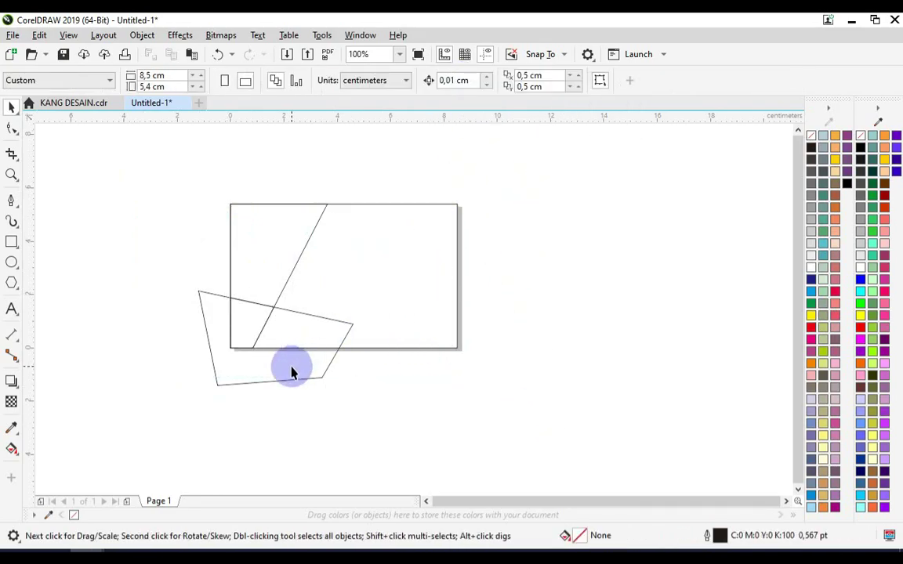
key("ctrl+z")
left_click(252, 377)
left_click_drag(251, 381, 285, 427)
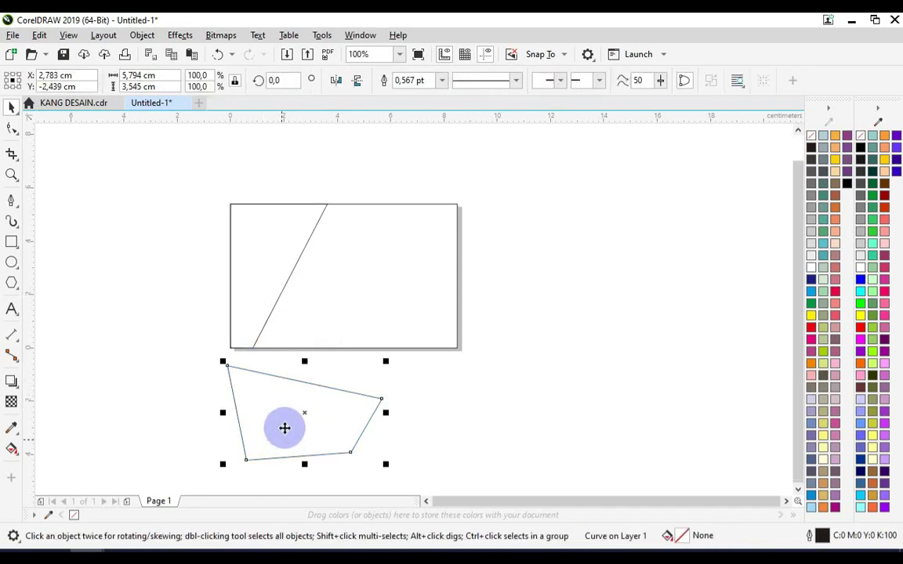
key("ctrl+z")
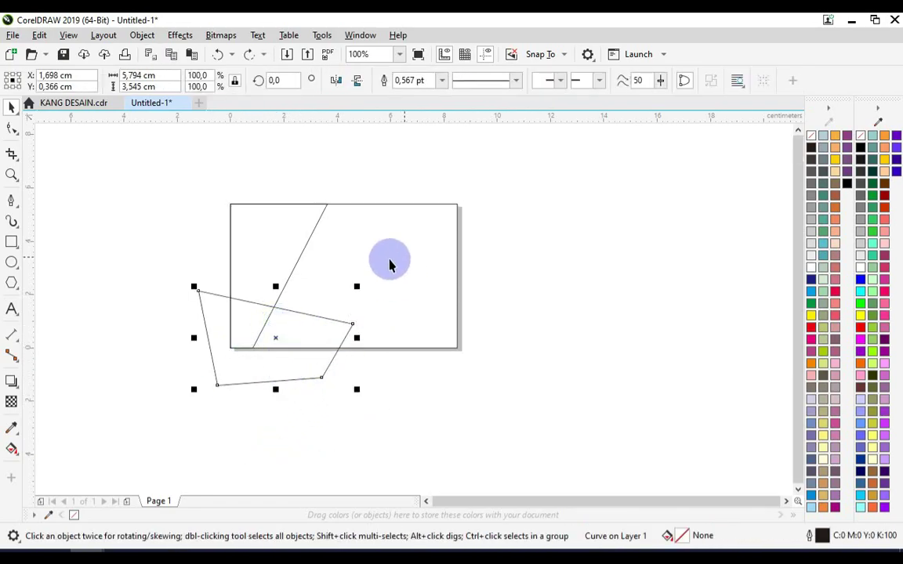
Step: Intersect the lower-left shape with the card rectangle and delete the leftover outline
left_click(394, 248, "shift")
left_click(453, 81)
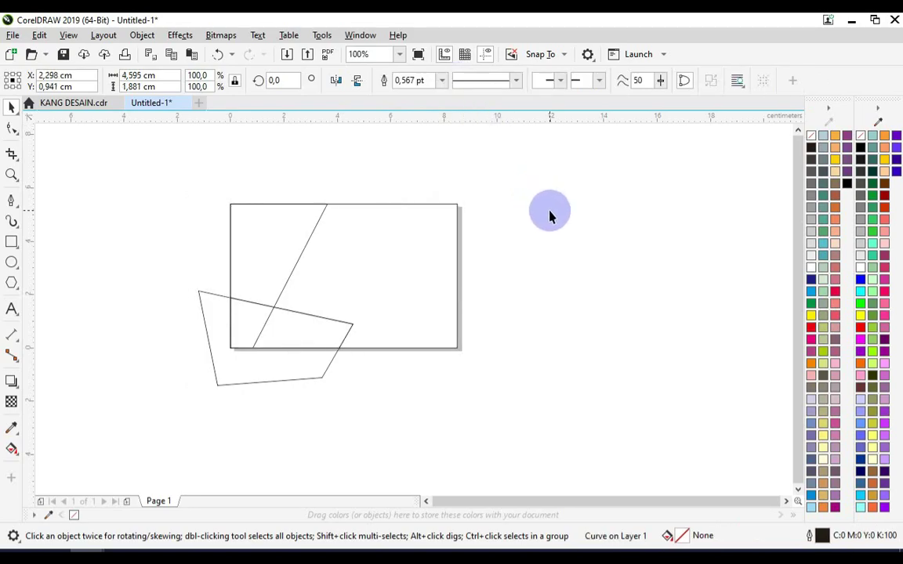
left_click(306, 375)
key("Delete")
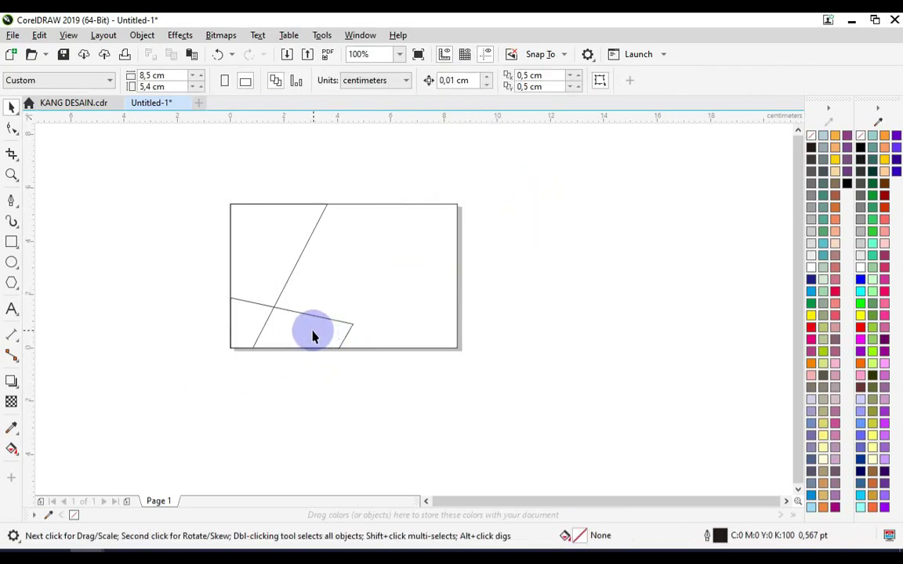
left_click(11, 200)
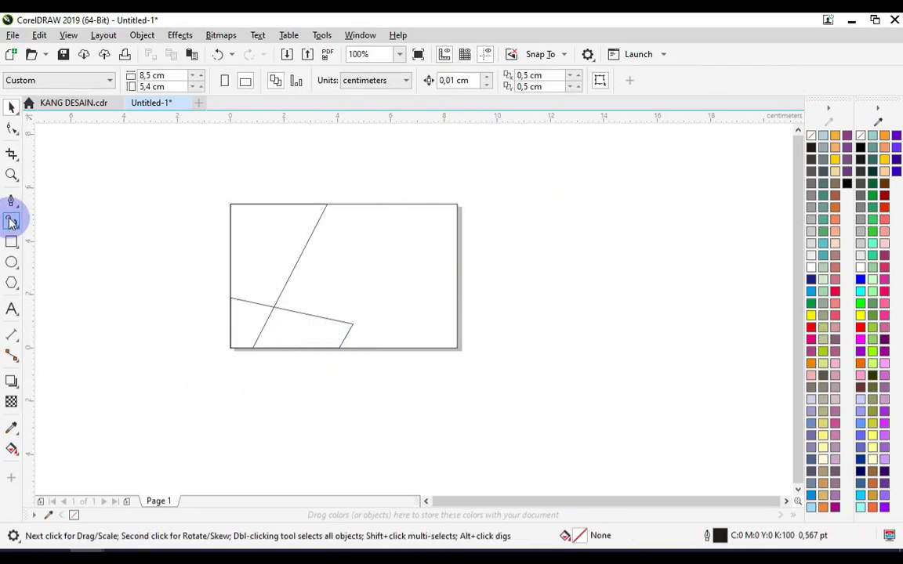
Step: Draw a slanted quadrilateral with the Pen tool across the card's top edge
left_click(360, 188)
double_click(319, 259)
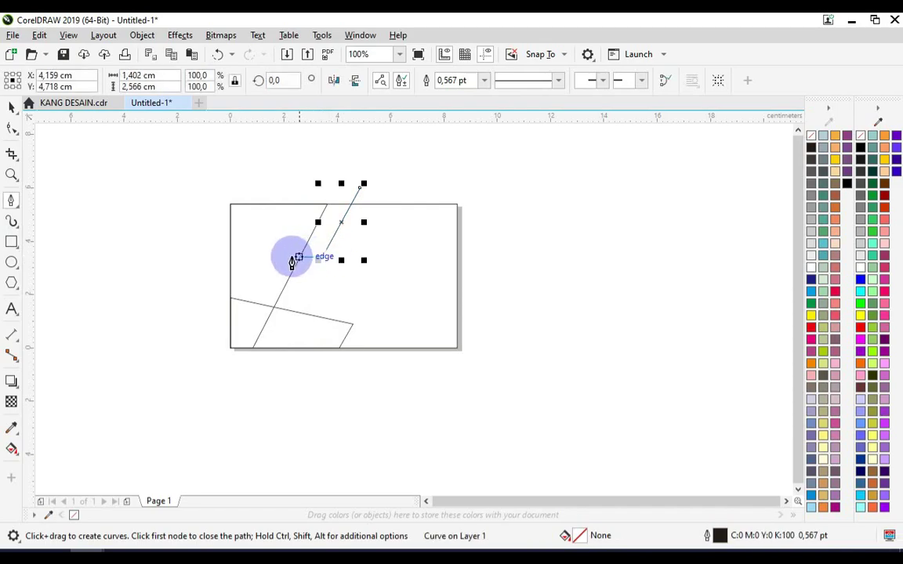
left_click(281, 256)
left_click(301, 179)
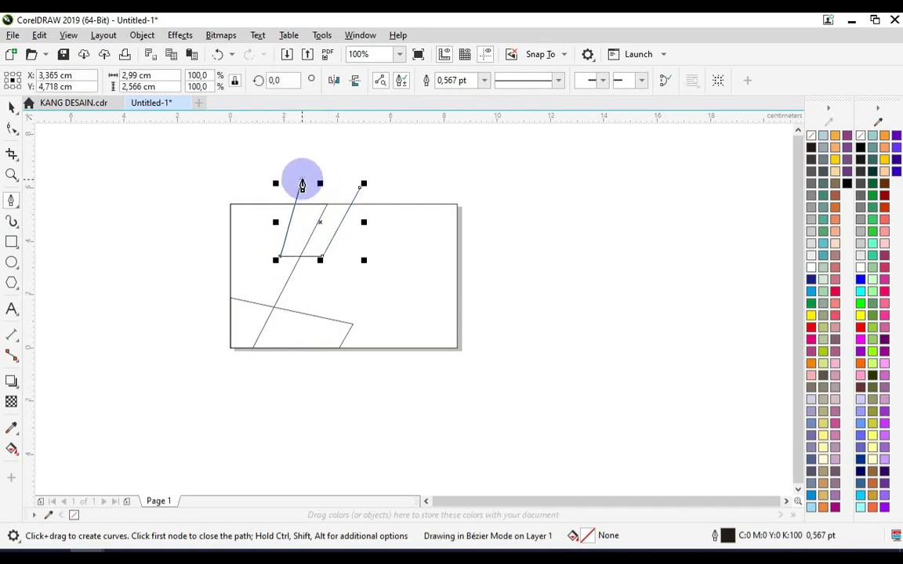
left_click(360, 188)
Step: Trim the top quadrilateral to the card, delete the overhang, and fill the left panel black
key("z")
left_click_drag(197, 161, 481, 373)
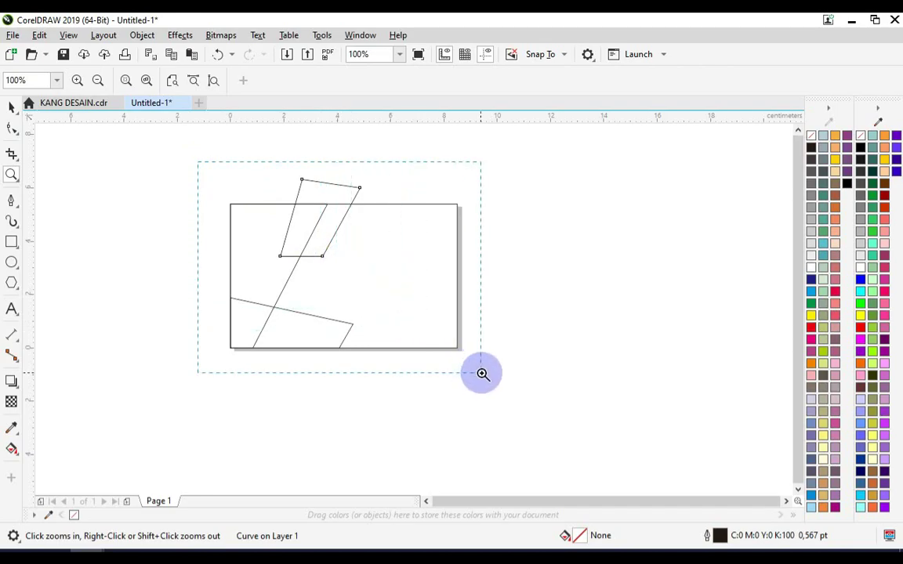
left_click(12, 105)
left_click(288, 163)
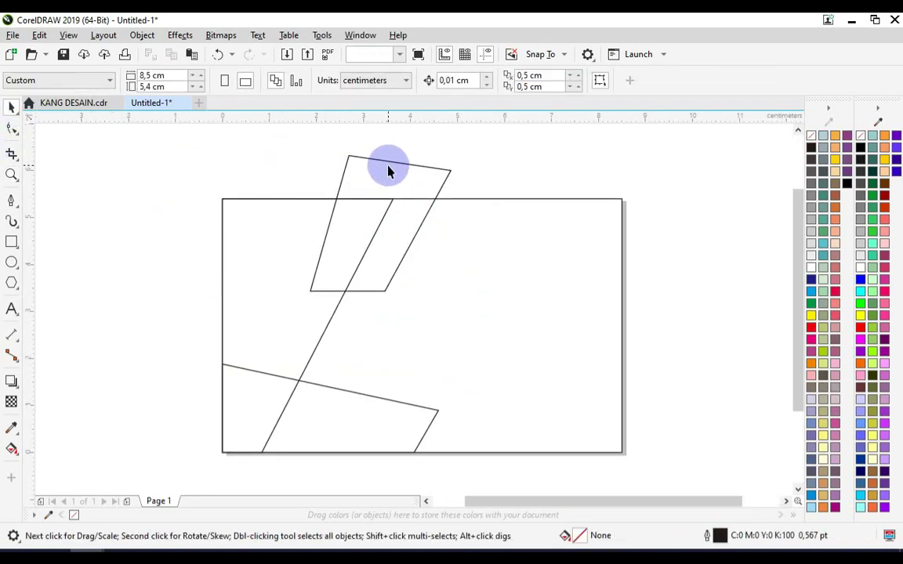
left_click(387, 166)
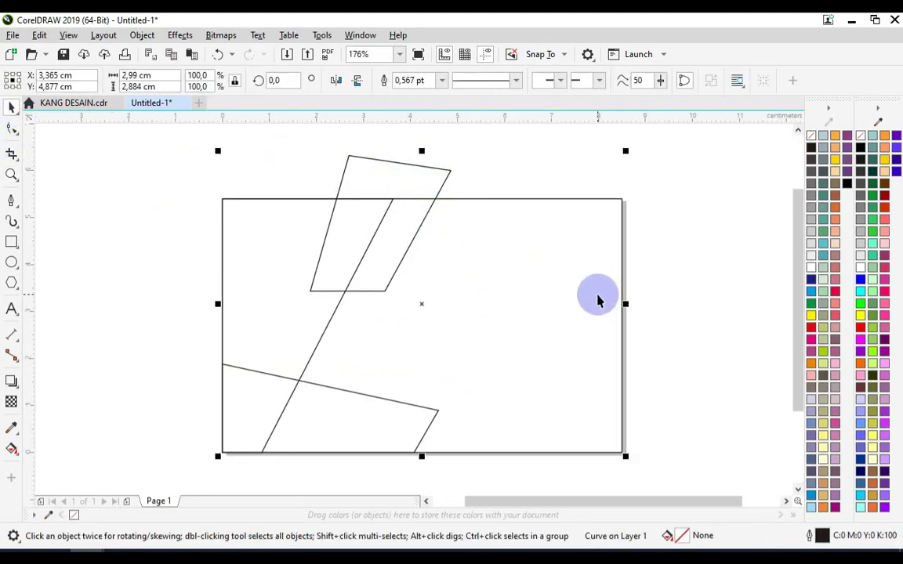
left_click(439, 190, "shift")
left_click(454, 87)
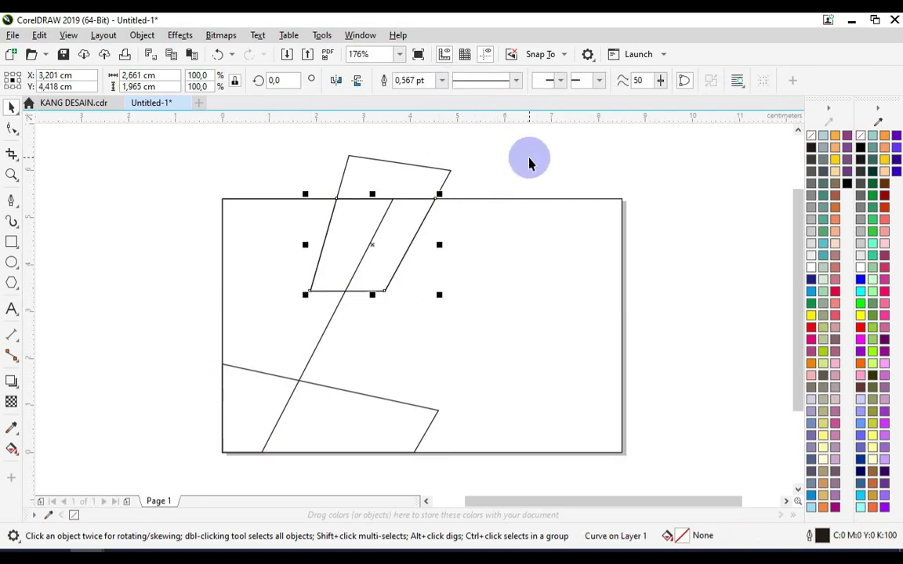
left_click(427, 166)
key("Delete")
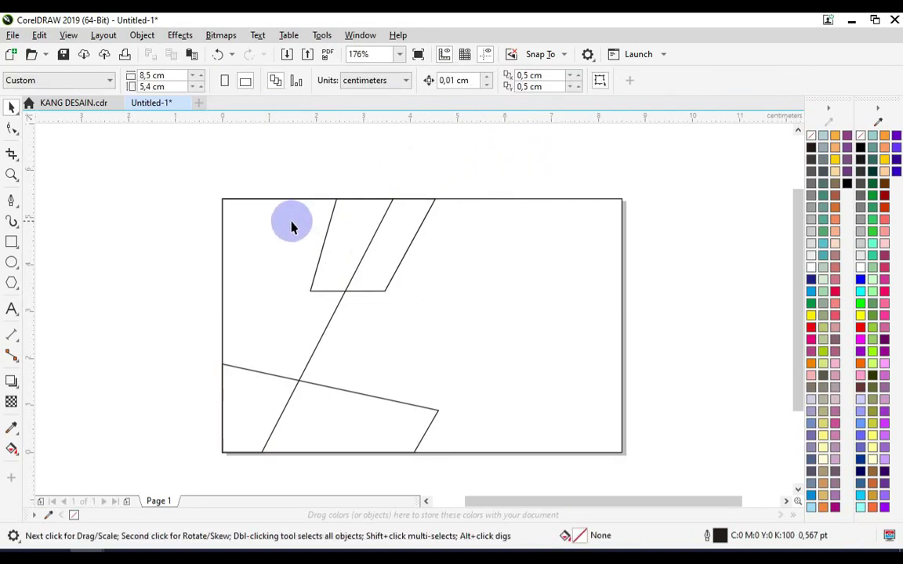
left_click(253, 230)
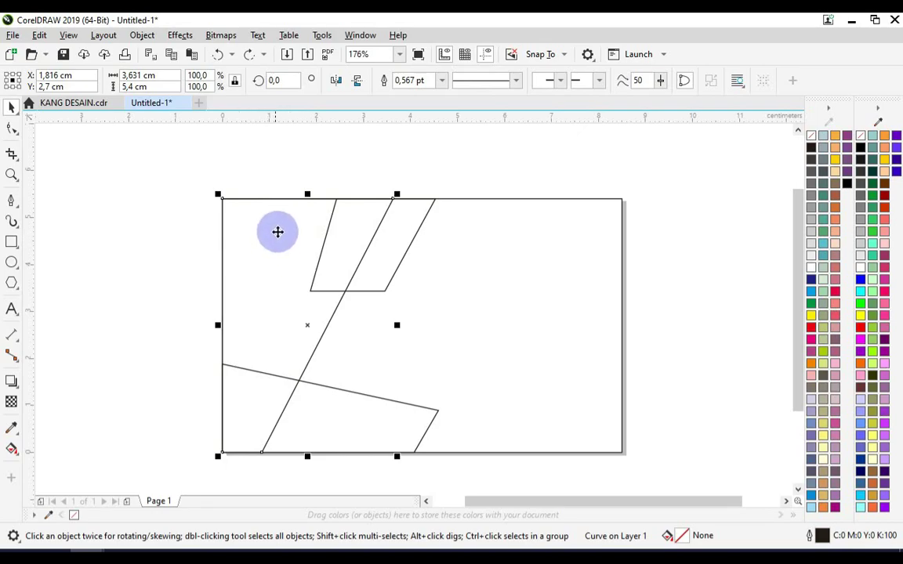
left_click(861, 147)
Step: Remove the black panel's outline and fill the top parallelogram red with no outline
right_click(861, 147)
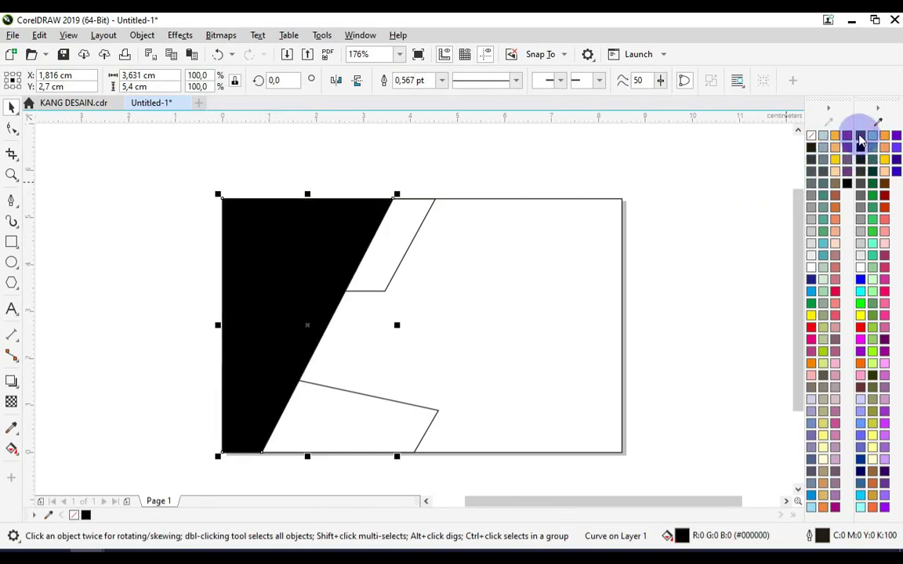
left_click(441, 80)
left_click(441, 96)
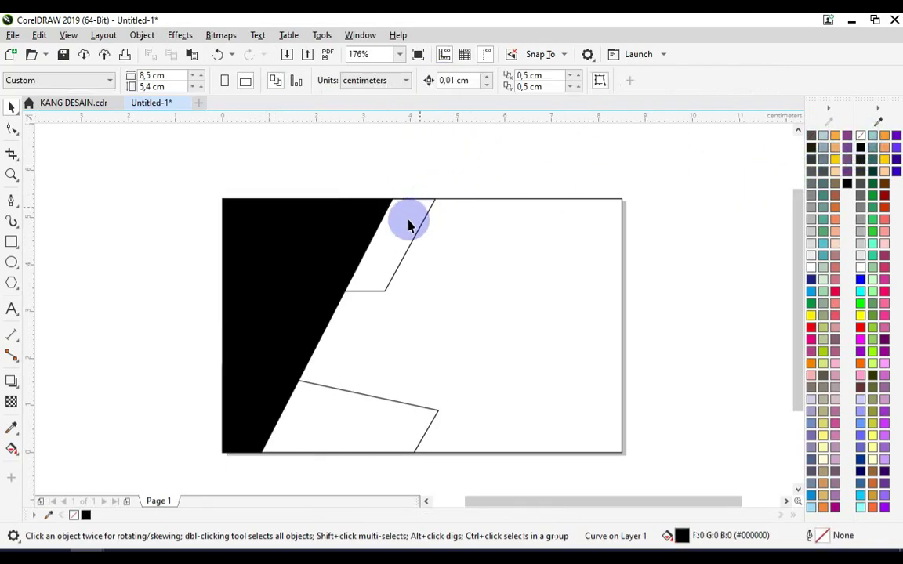
left_click(408, 213)
left_click(855, 328)
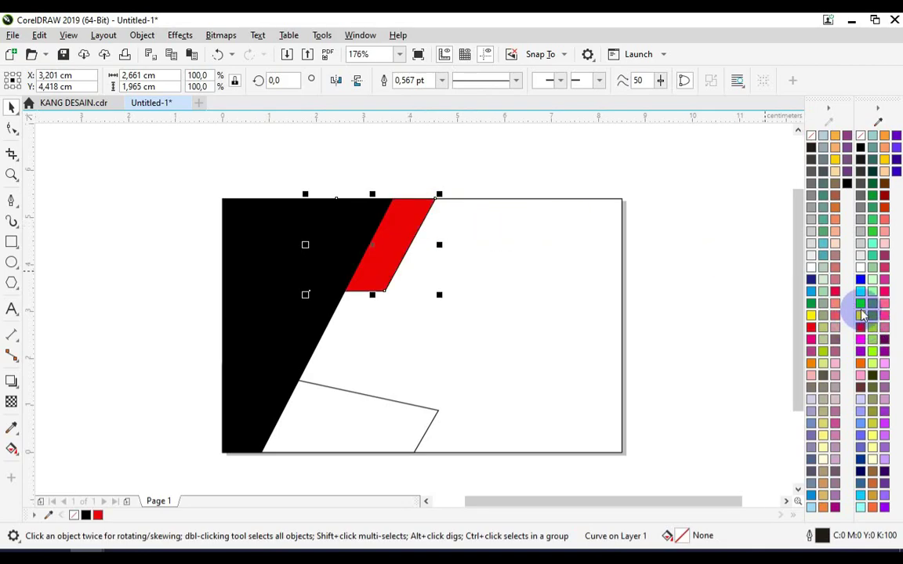
left_click(442, 80)
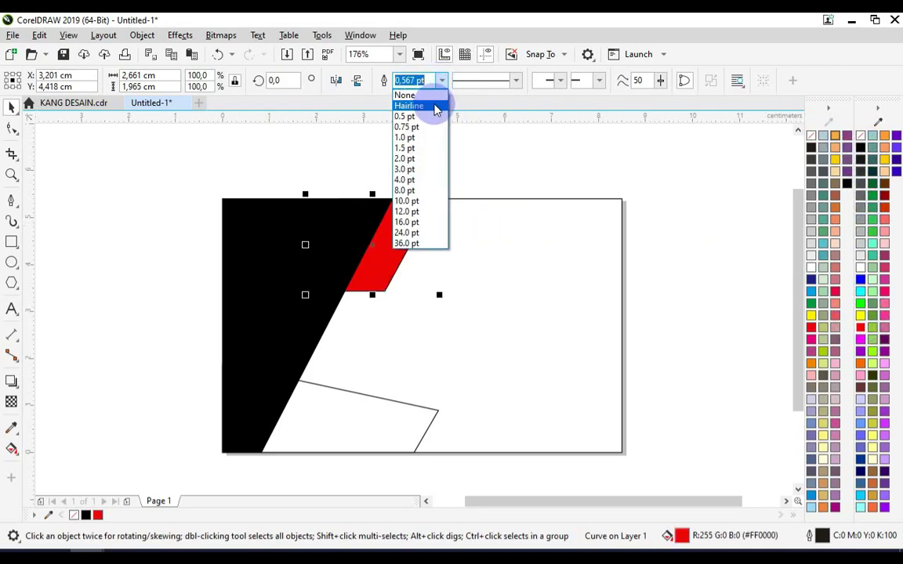
left_click(431, 96)
key("Escape")
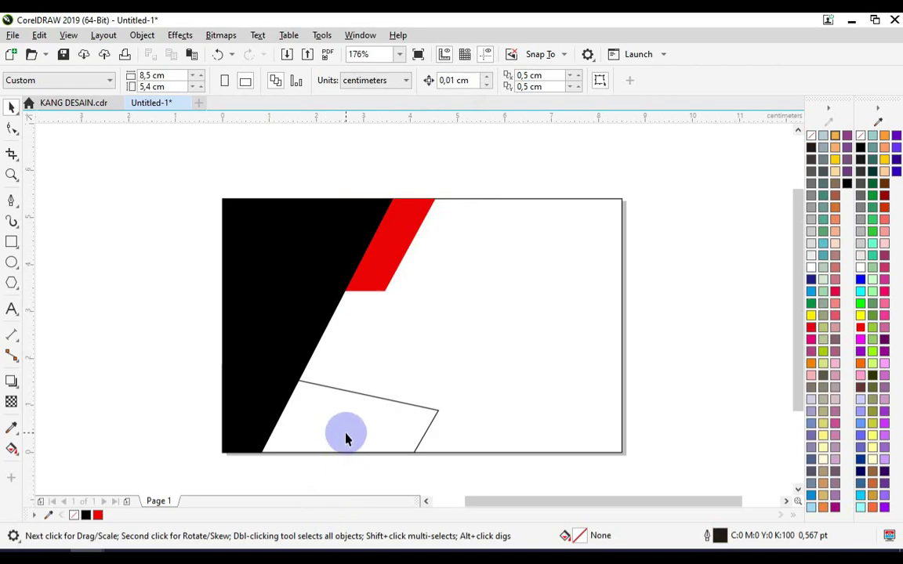
Step: Fill the lower quadrilateral red with no outline and bring it to the front of the page
left_click(346, 431)
left_click(859, 327)
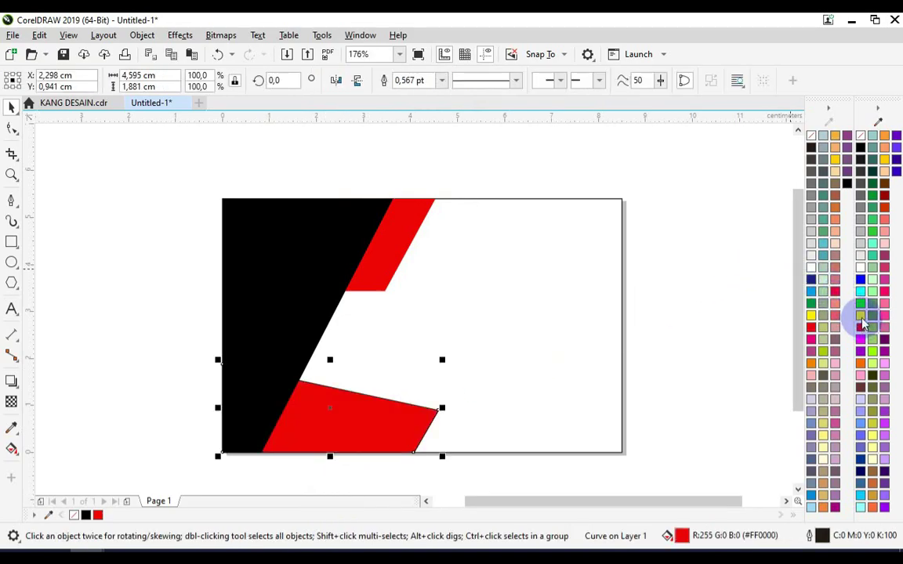
left_click(442, 79)
left_click(440, 95)
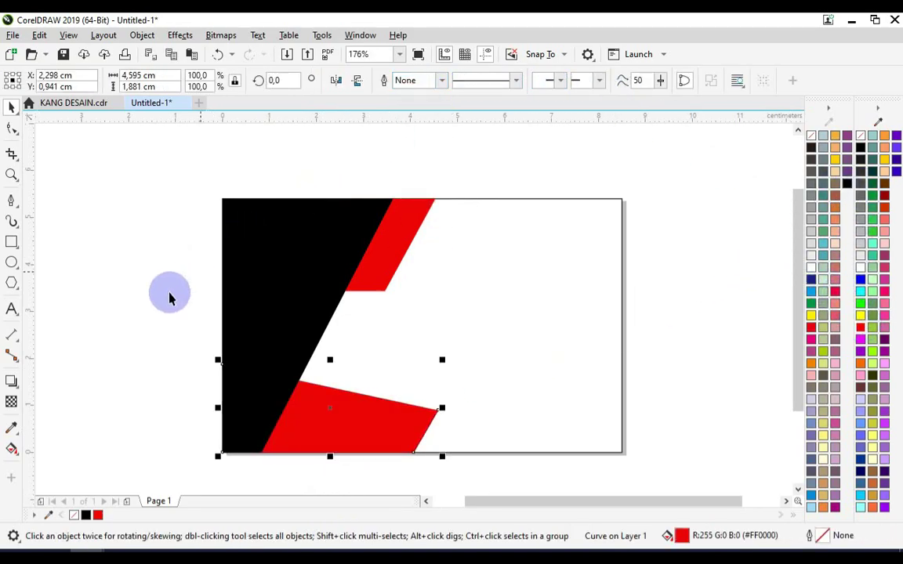
key("Escape")
left_click(345, 423)
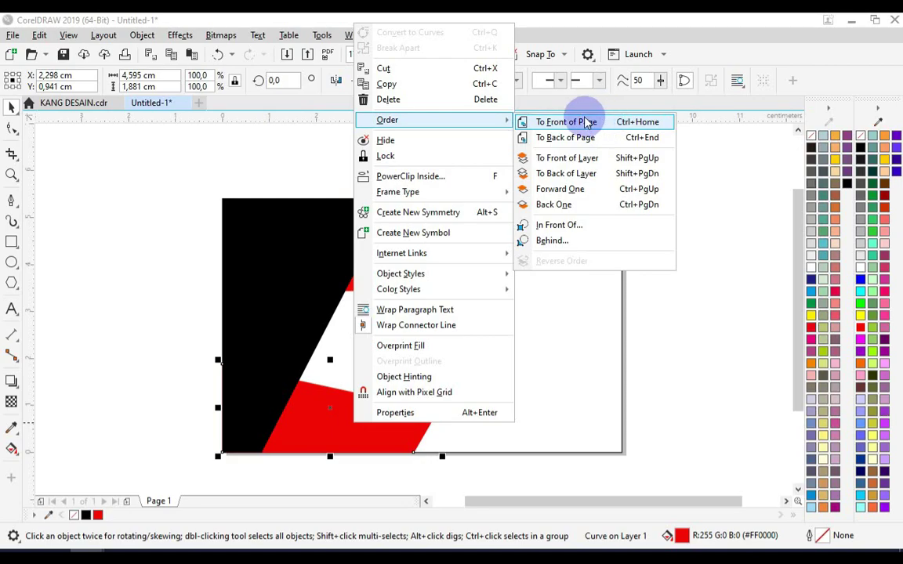
left_click(610, 127)
left_click(687, 219)
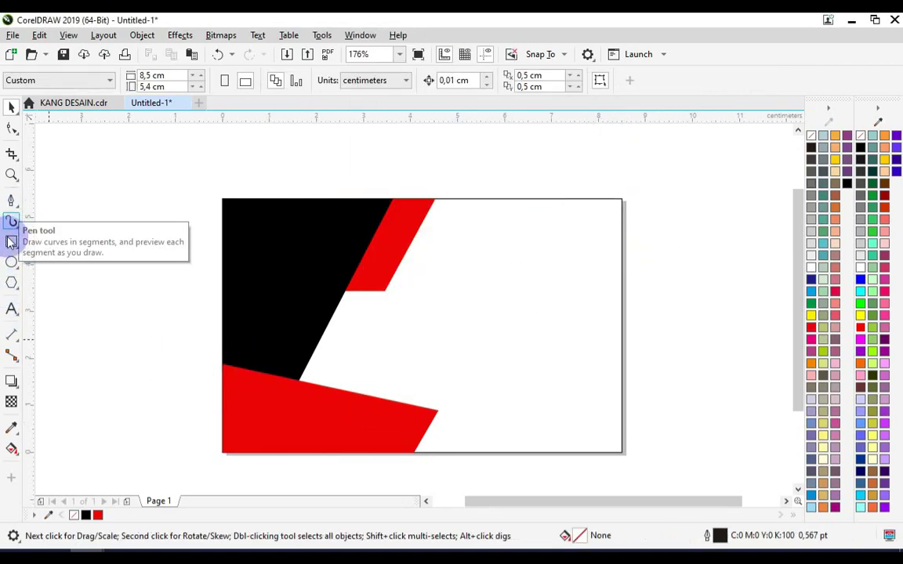
Step: Draw a four-sided shape with the Pen tool past the card's bottom-right corner
left_click(12, 205)
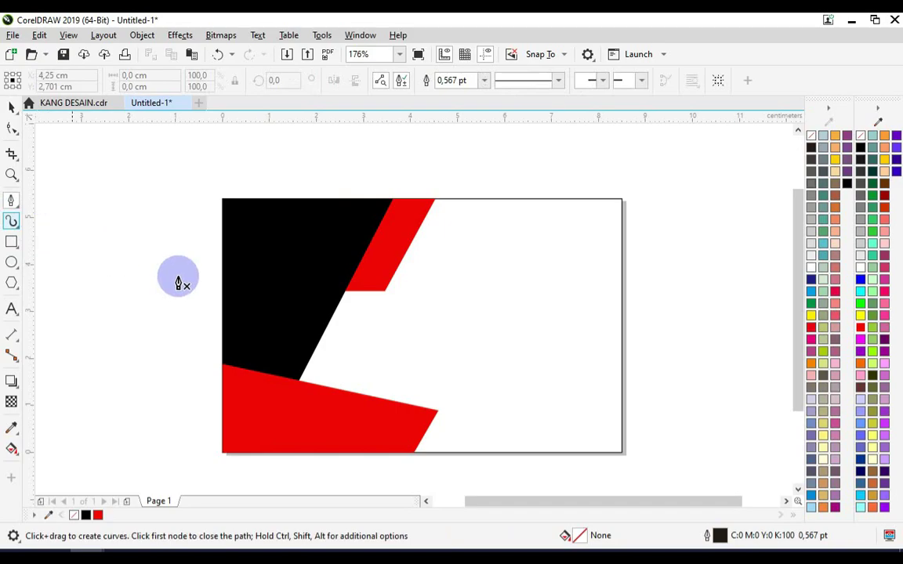
left_click(483, 462)
left_click(507, 431)
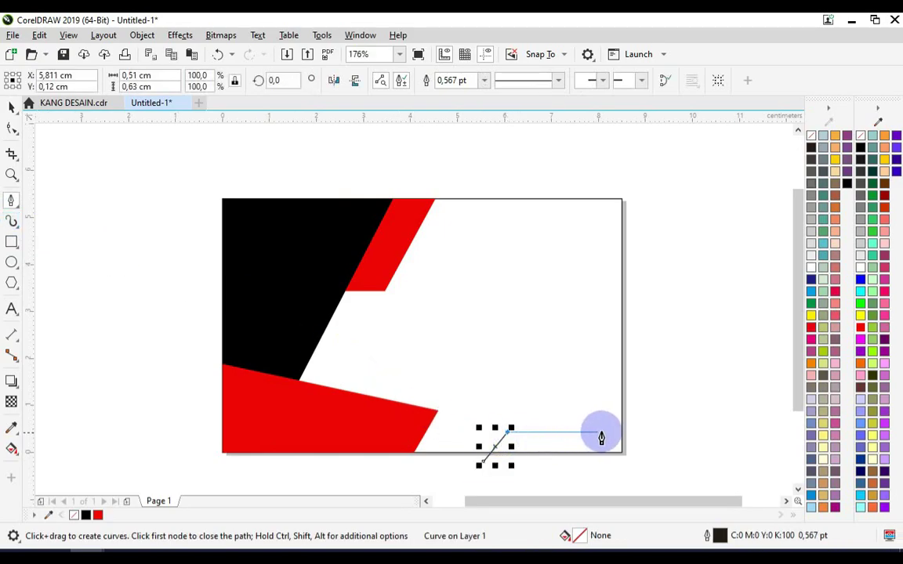
left_click(645, 431)
left_click(638, 470)
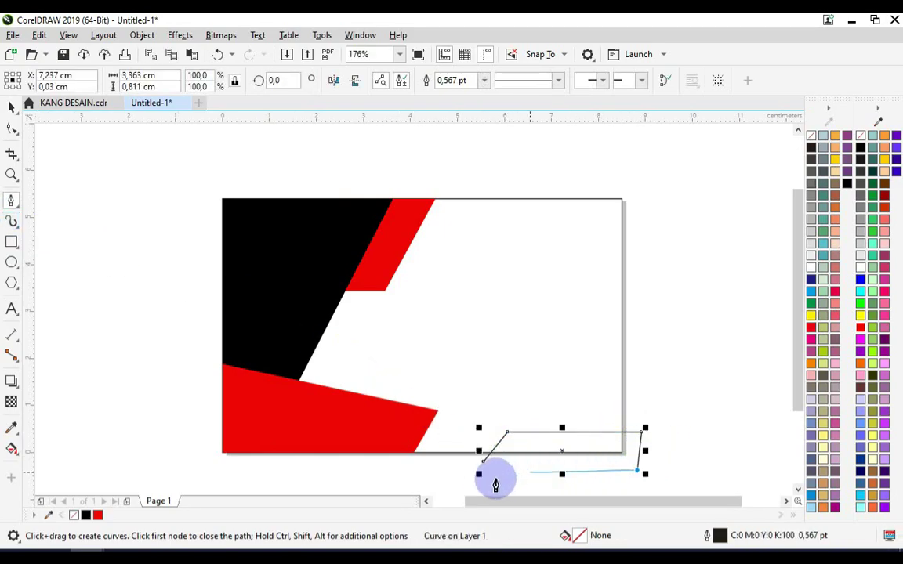
left_click(483, 462)
Step: Intersect the bottom-right shape with the card, delete the overhang, and fill it black
left_click(11, 110)
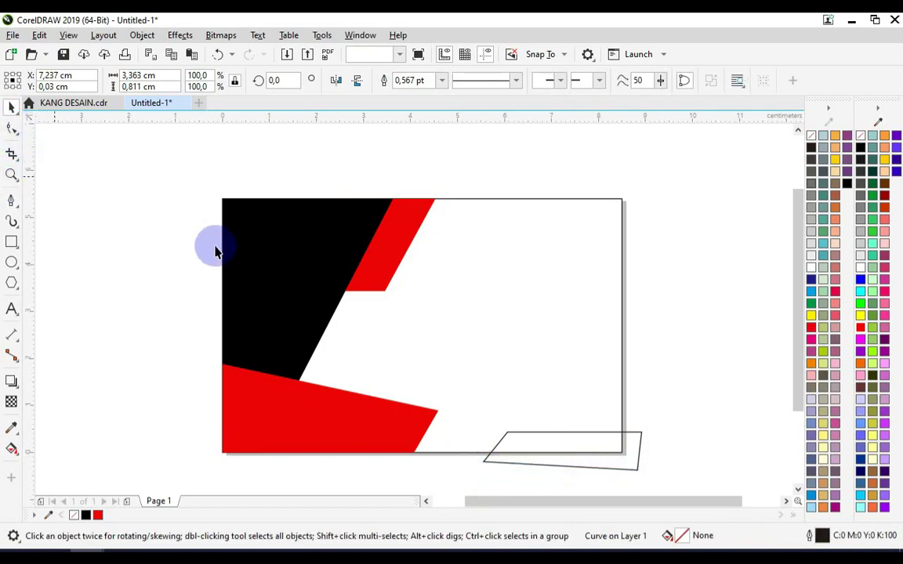
left_click(212, 246)
left_click(639, 470)
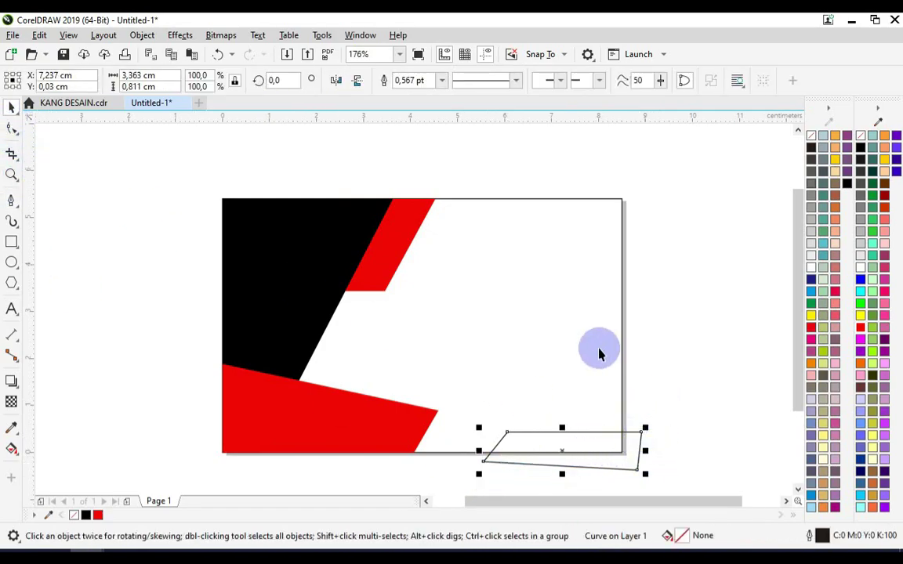
left_click(571, 288, "shift")
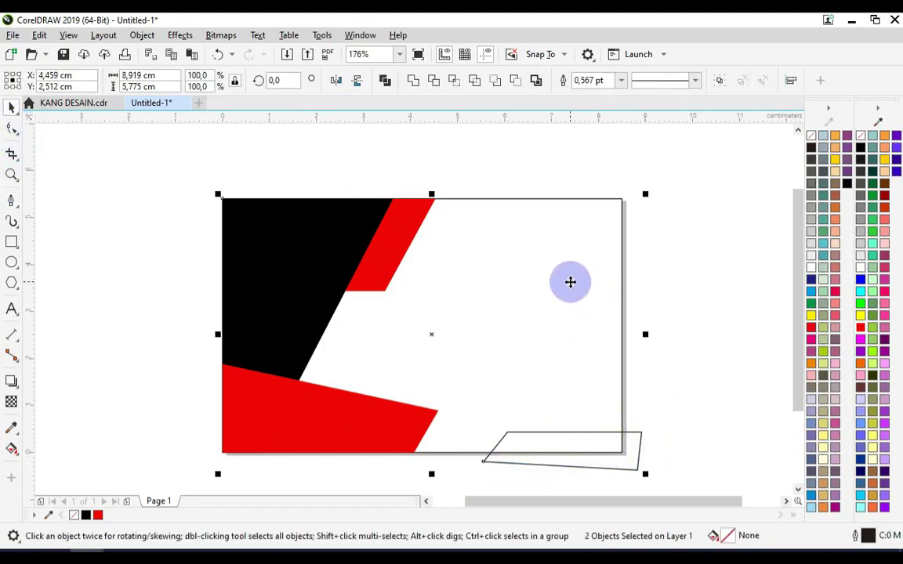
left_click(455, 81)
left_click(604, 319)
left_click(628, 433)
key("Delete")
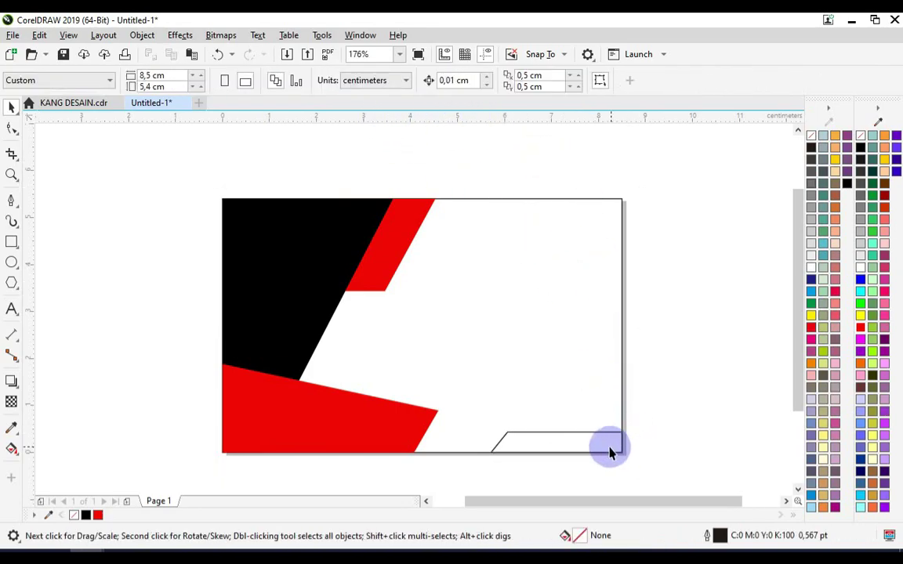
left_click(620, 435)
left_click(860, 149)
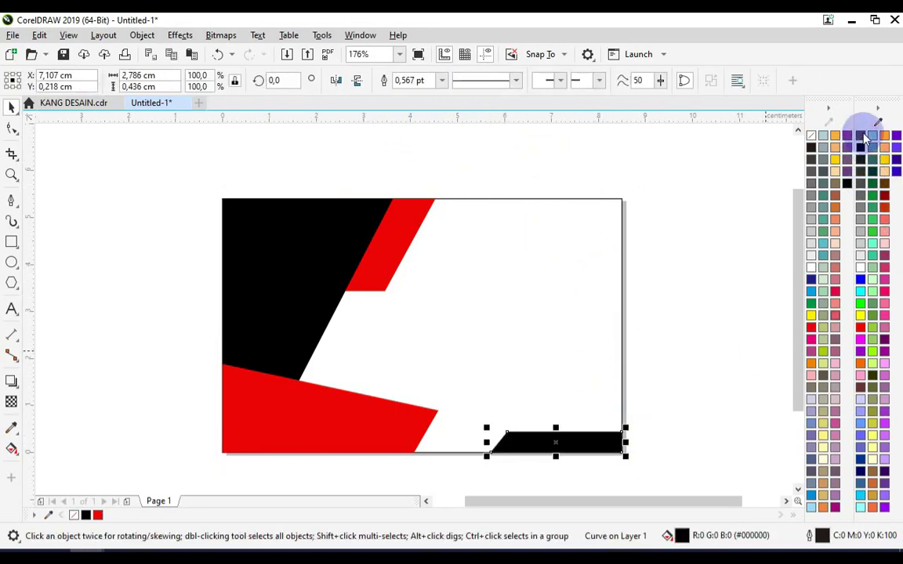
left_click(701, 259)
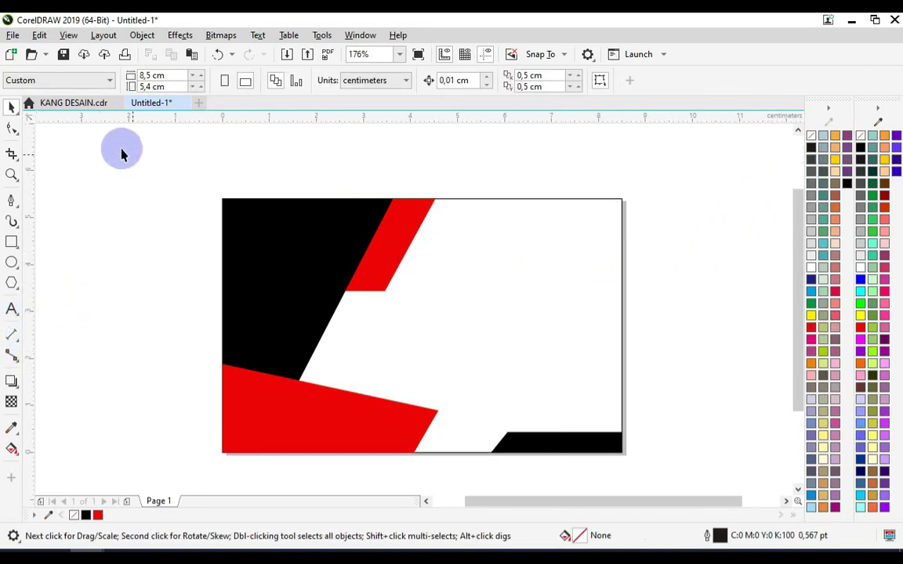
Step: Copy the white K logo from KANG DESAIN.cdr and paste it into the business card
left_click(61, 103)
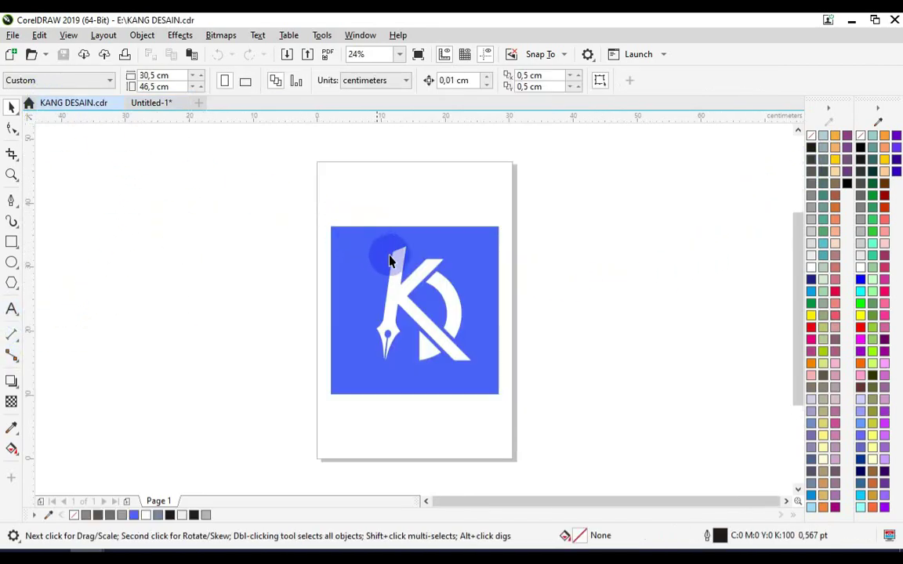
left_click(384, 254)
left_click_drag(258, 212, 509, 380)
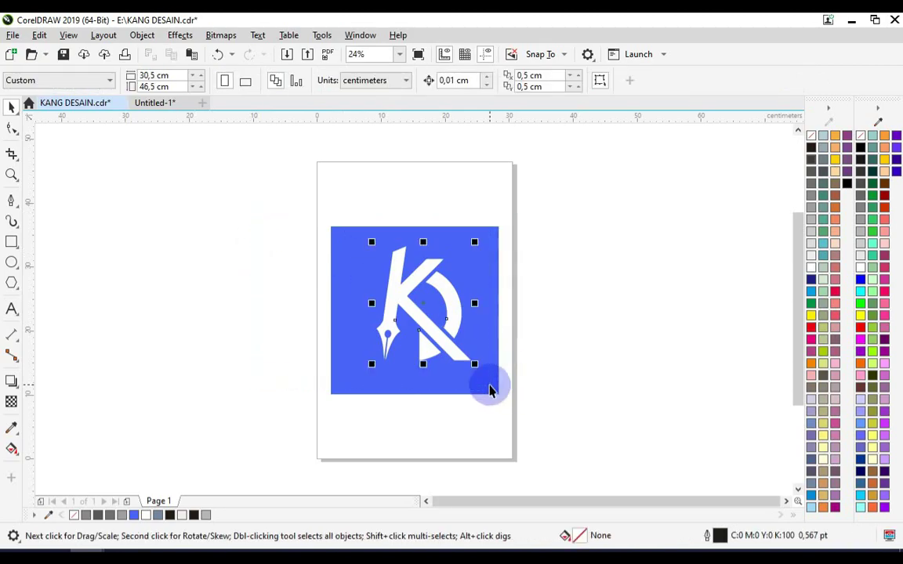
left_click(162, 112)
key("ctrl+v")
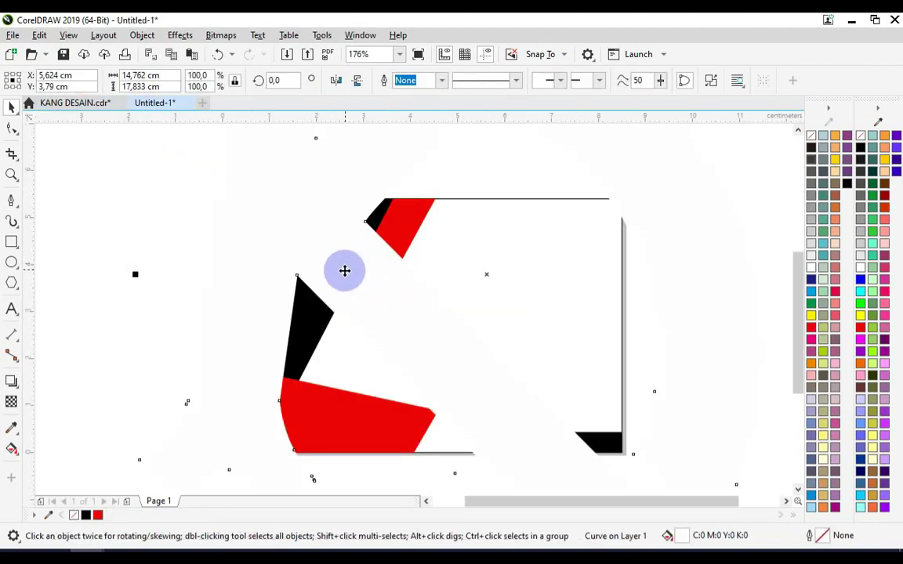
Step: Shrink the pasted K logo to about 16% and place it in the black panel's upper-left
scroll(477, 264, "down", 2)
scroll(549, 220, "down", 1)
mouse_move(579, 137)
left_mouse_down()
mouse_move(466, 251)
mouse_move(278, 249)
left_mouse_up()
scroll(463, 253, "up", 2)
left_click_drag(369, 195, 340, 221)
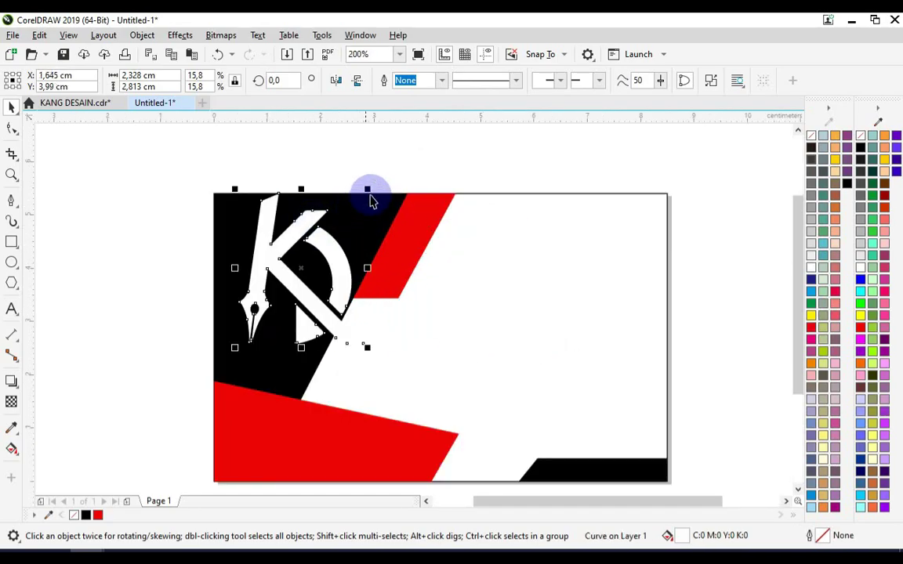
left_click_drag(326, 258, 302, 258)
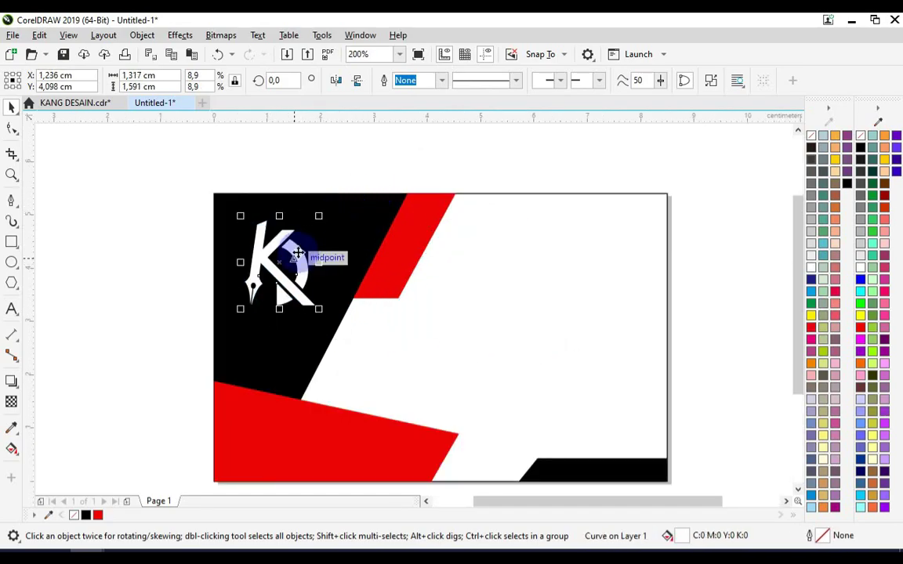
scroll(317, 207, "up", 1)
left_click_drag(322, 202, 333, 196)
scroll(314, 211, "down", 1)
key("Escape")
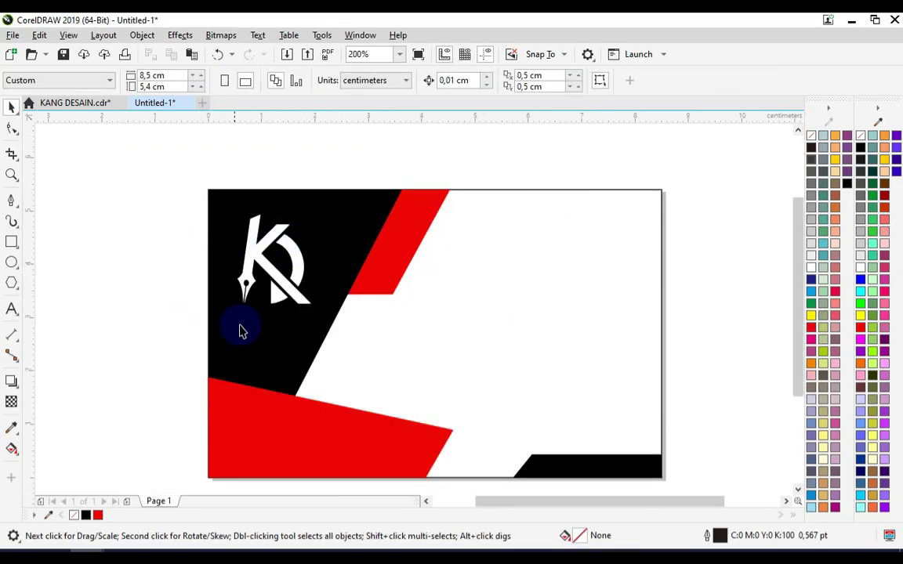
scroll(197, 235, "down", 1)
key("z")
left_click_drag(191, 216, 429, 389)
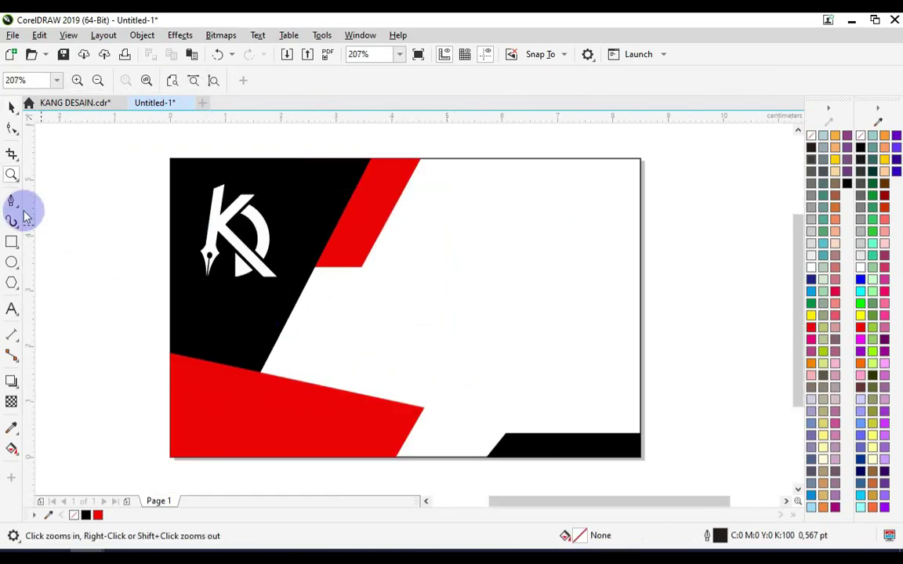
Step: Type the heading 'KANG DESAIN' on the card
left_click(11, 118)
left_click(12, 308)
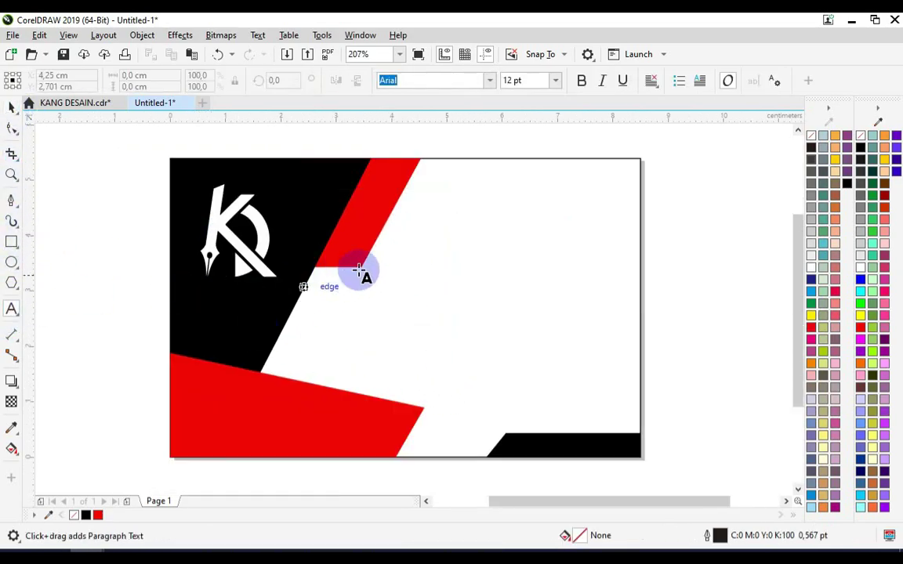
left_click(439, 256)
key("Escape")
type("Ka")
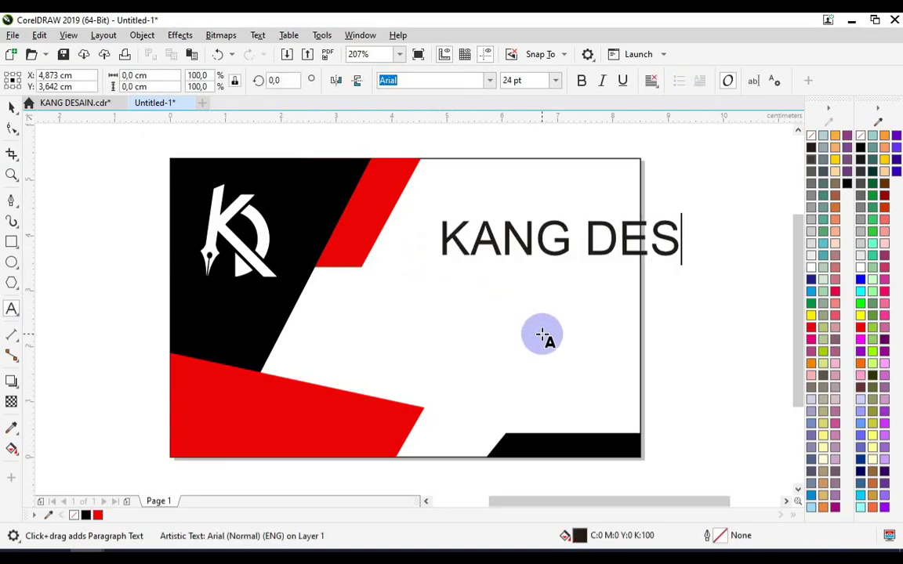
left_click(11, 106)
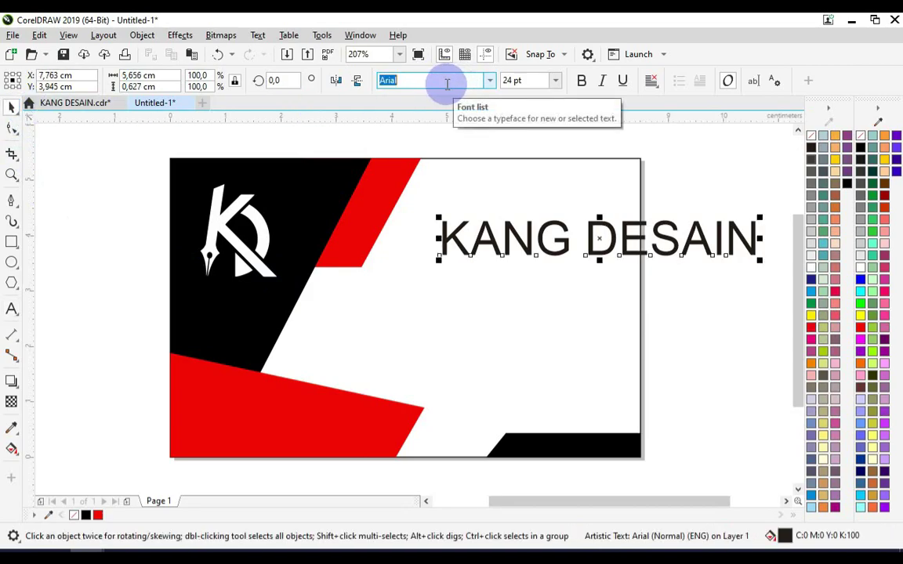
left_click(435, 80)
type("Norwester")
Step: Set KANG DESAIN to Norwester, shrink it to about 18 pt, colour it black, and place it upper right
key("Return")
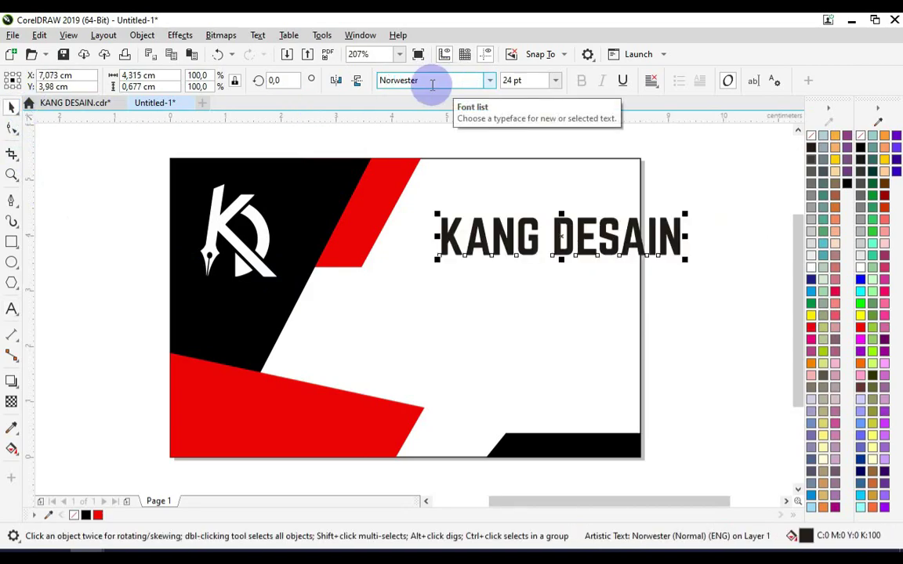
left_click_drag(688, 214, 629, 222)
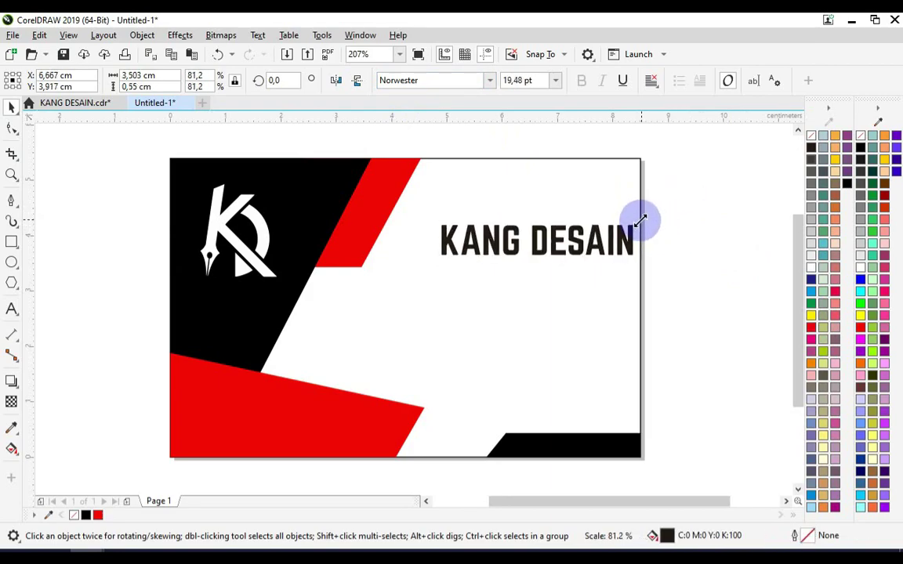
left_click(858, 146)
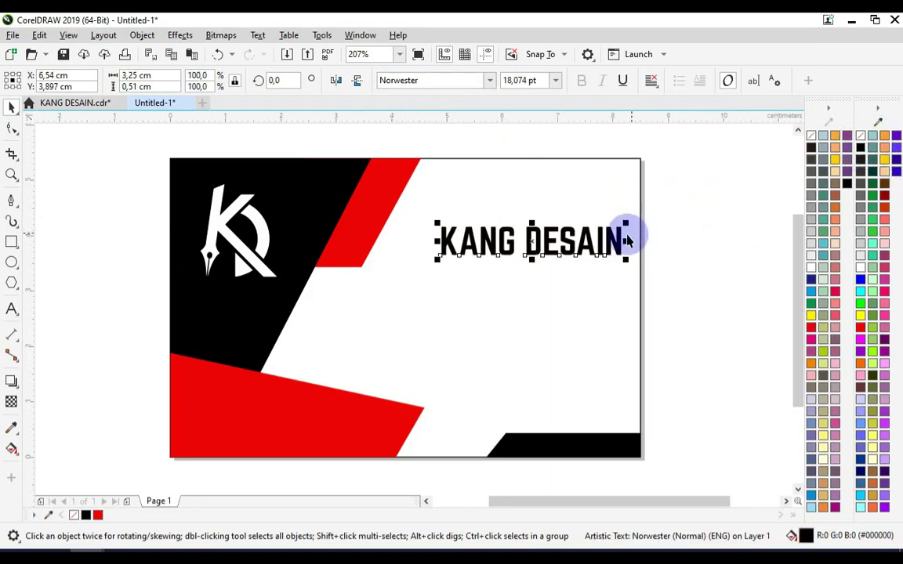
left_click_drag(616, 233, 614, 230)
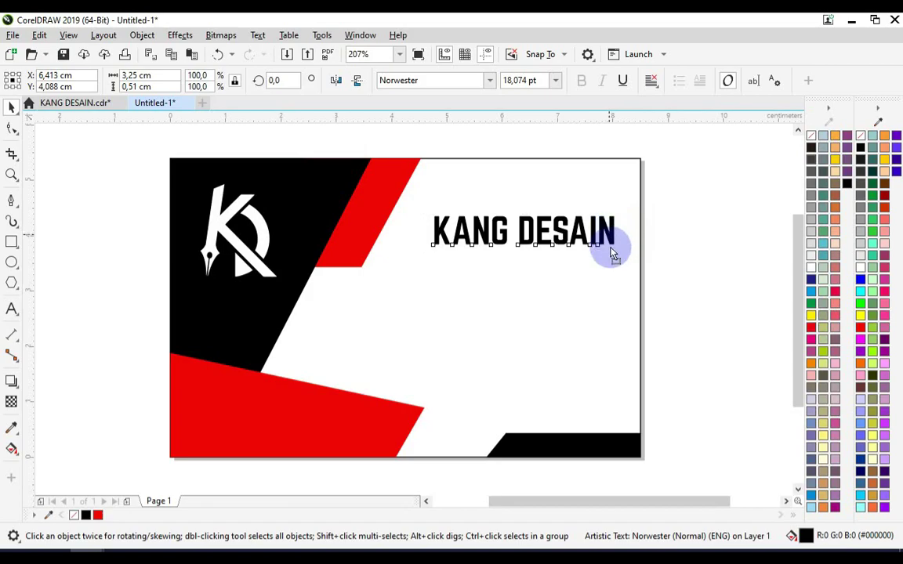
key("ctrl+z")
left_click(12, 308)
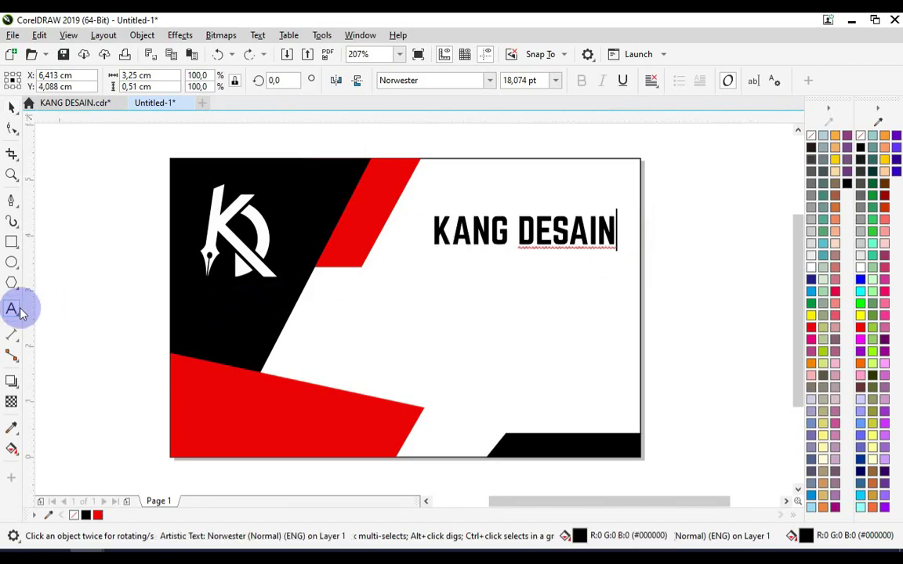
Step: Type 'Content Creator' below the KANG DESAIN heading, retyping the misspelled word
left_click(459, 290)
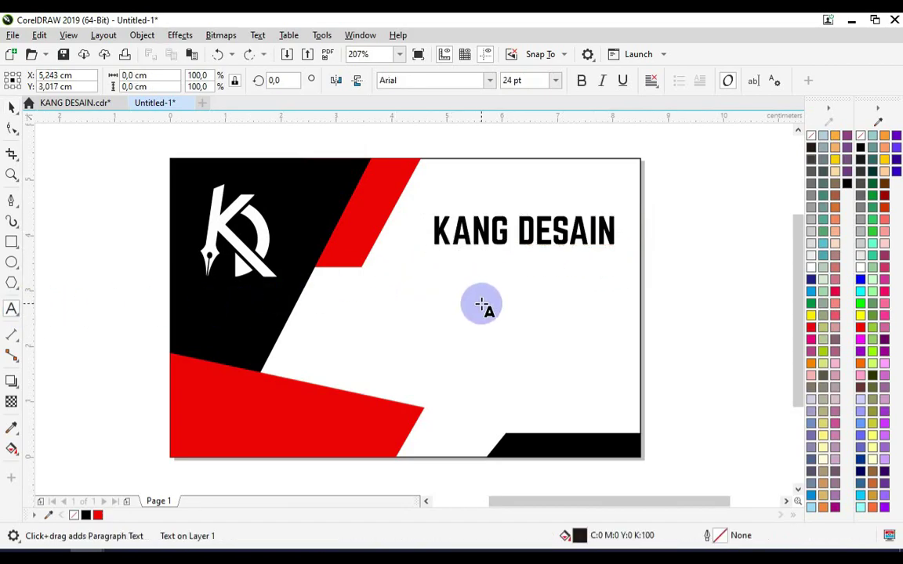
type("Konten")
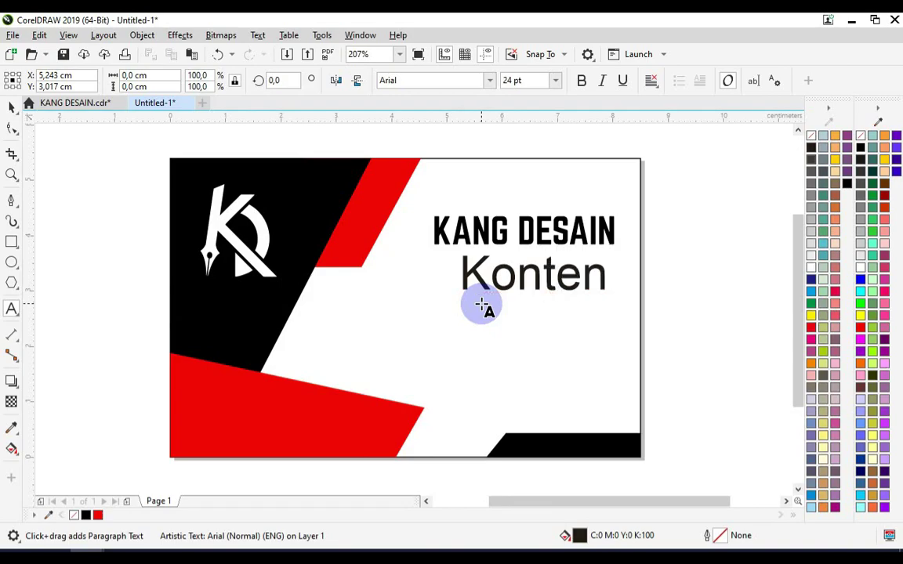
key("ctrl+a")
type("Con")
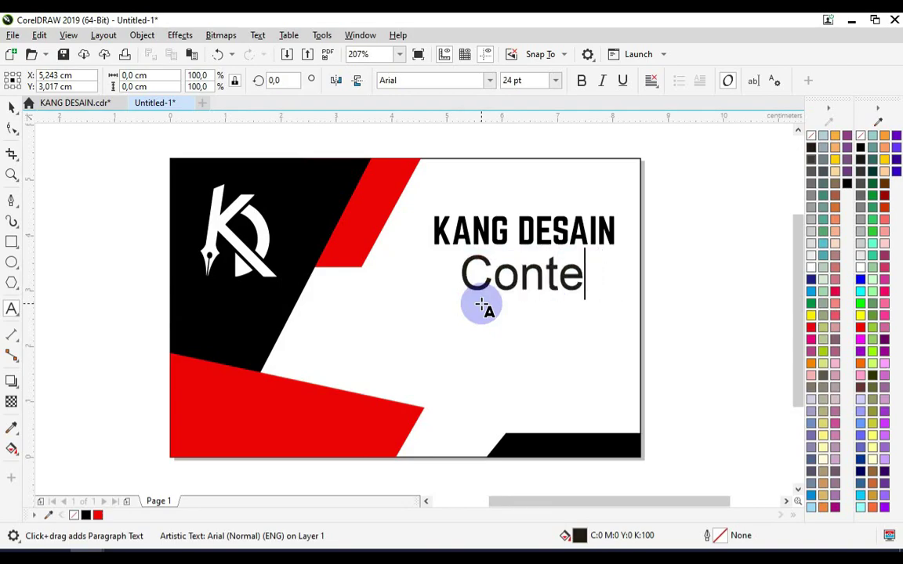
type("or")
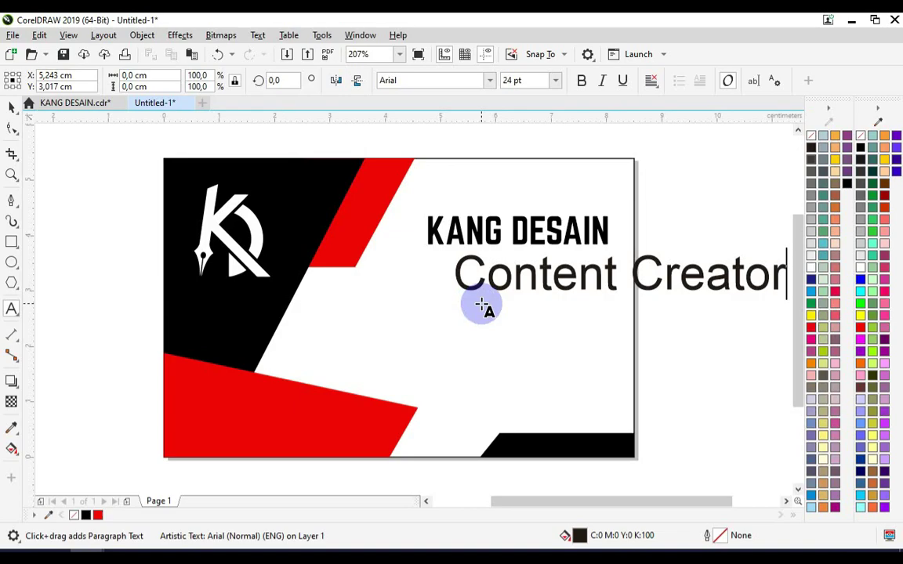
key("Left")
key("BackSpace")
Step: Restyle 'Content Creator' in Tw Cen MT and scale it to 10,2 pt under KANG DESAIN
type("t")
left_click(11, 107)
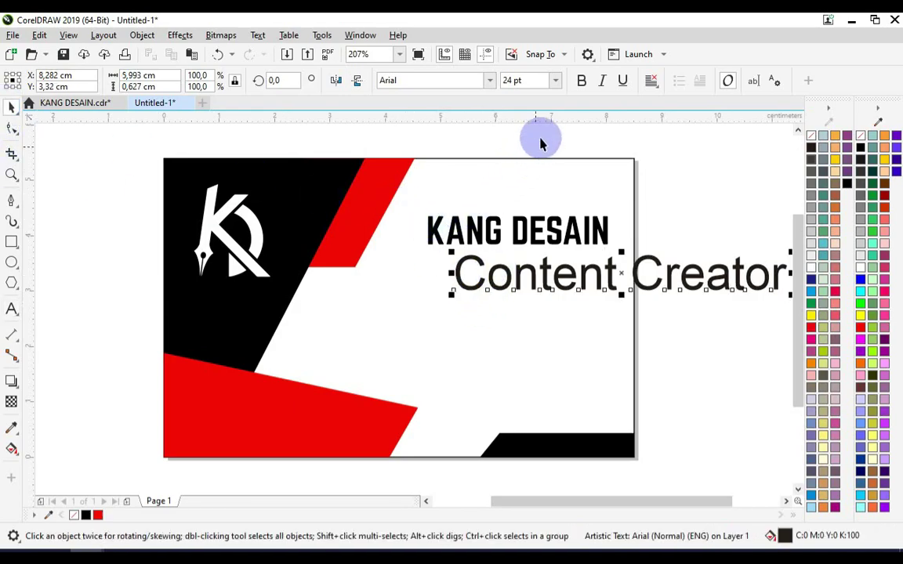
left_click(434, 83)
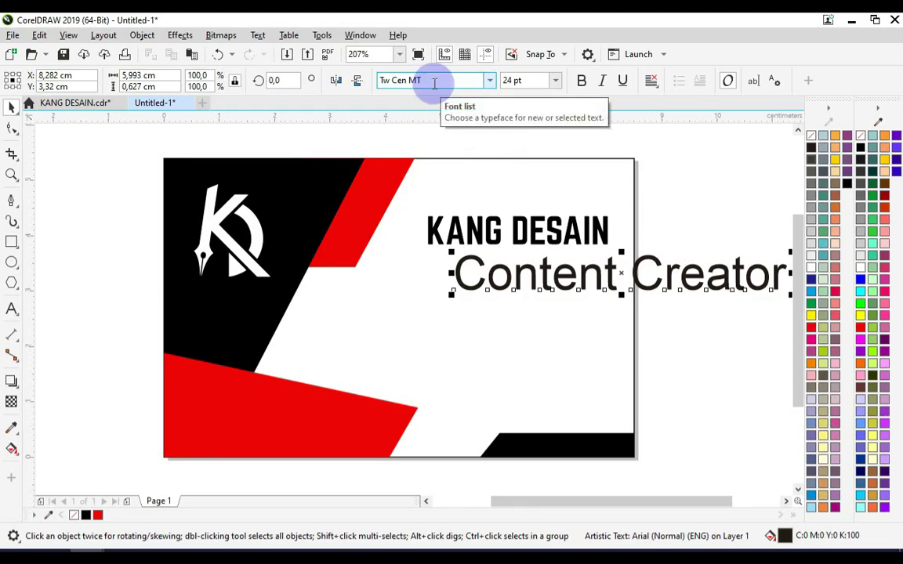
key("Return")
left_click(581, 79)
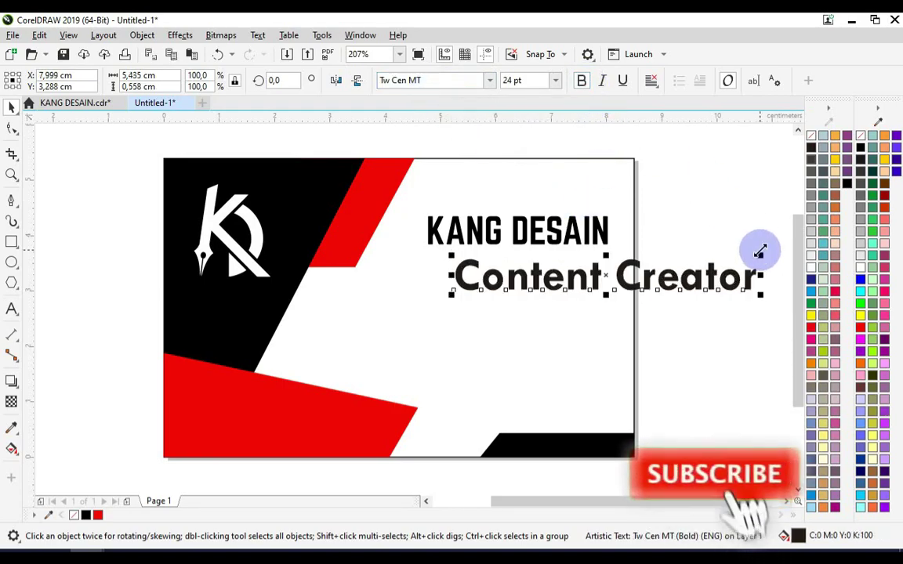
mouse_move(727, 261)
left_mouse_down()
mouse_move(589, 289)
mouse_move(606, 270)
left_mouse_up()
left_click(580, 80)
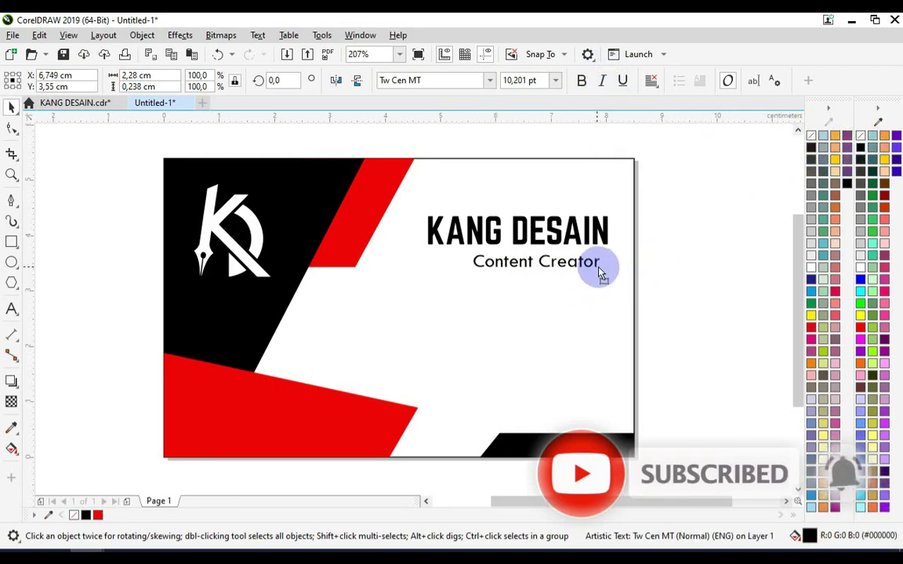
left_click(643, 268)
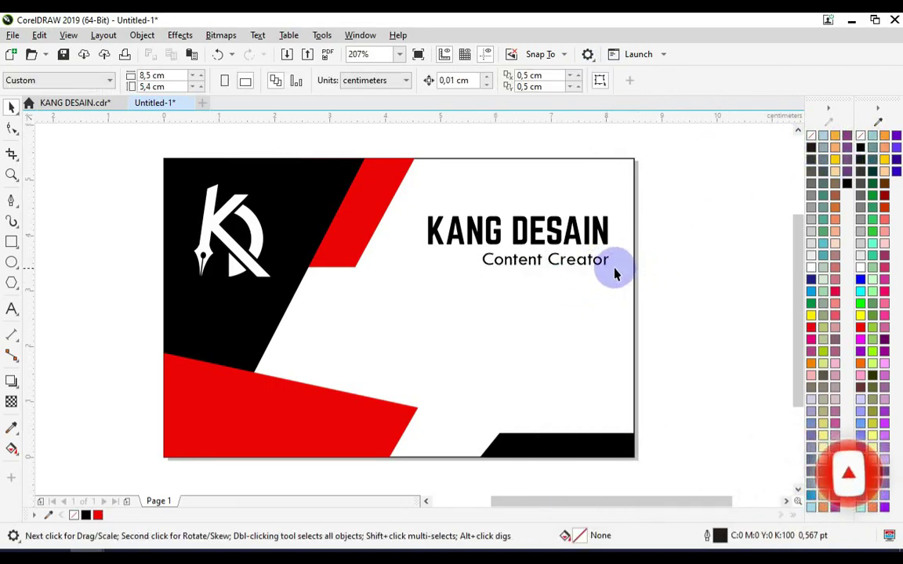
Step: Move Content Creator lower, add the phone number line, and right-align it with Content Creator
left_click_drag(570, 271, 578, 322)
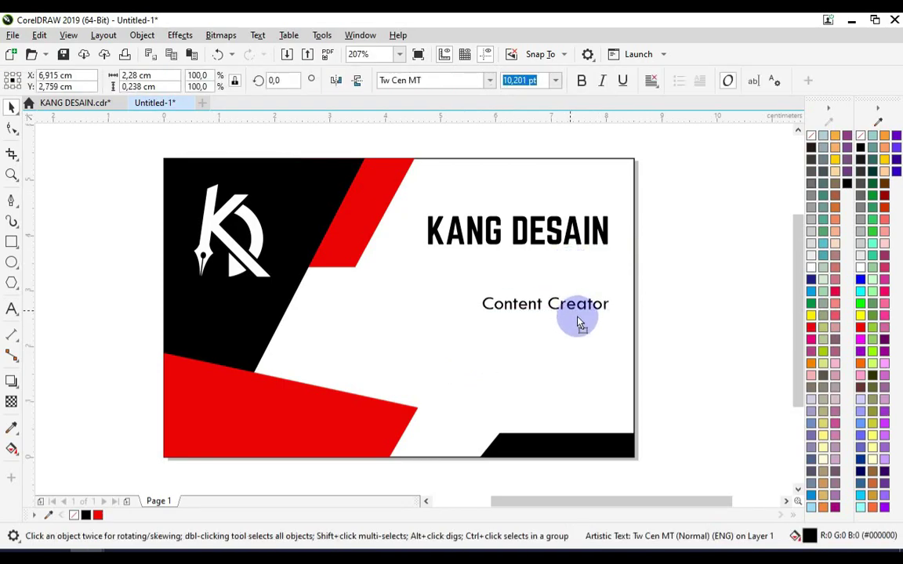
key("F8")
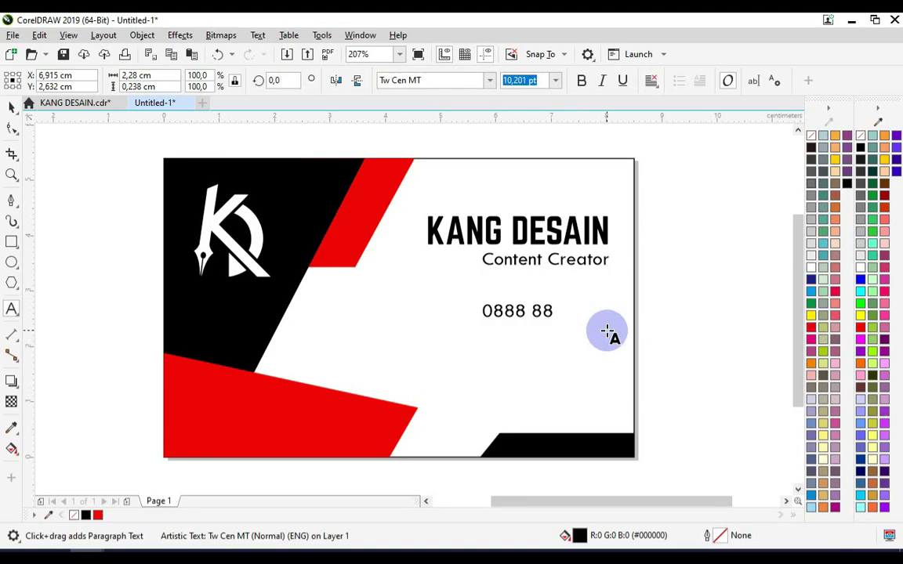
left_click(12, 106)
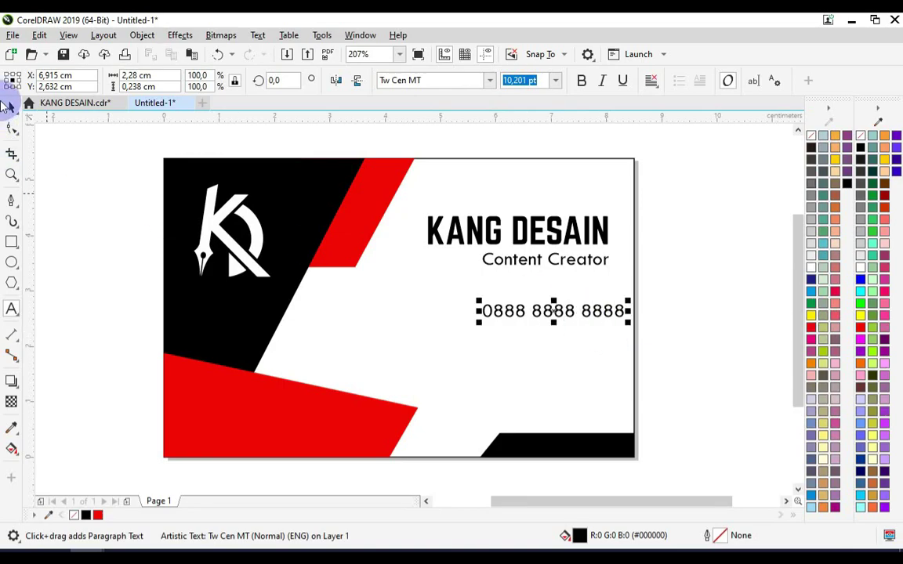
left_click(604, 262, "shift")
key("r")
left_click(679, 275)
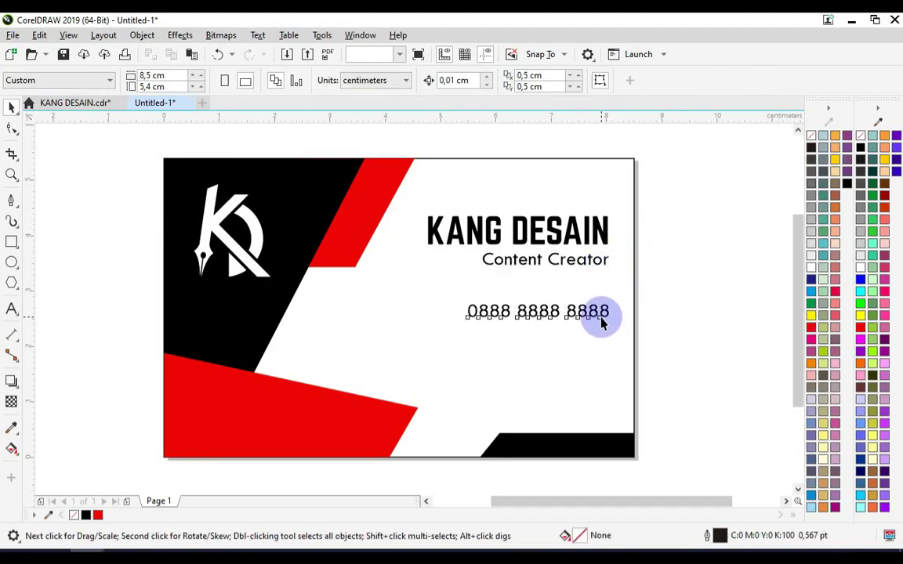
Step: Set the phone number text to right alignment and add the address line beneath it
left_click(600, 313)
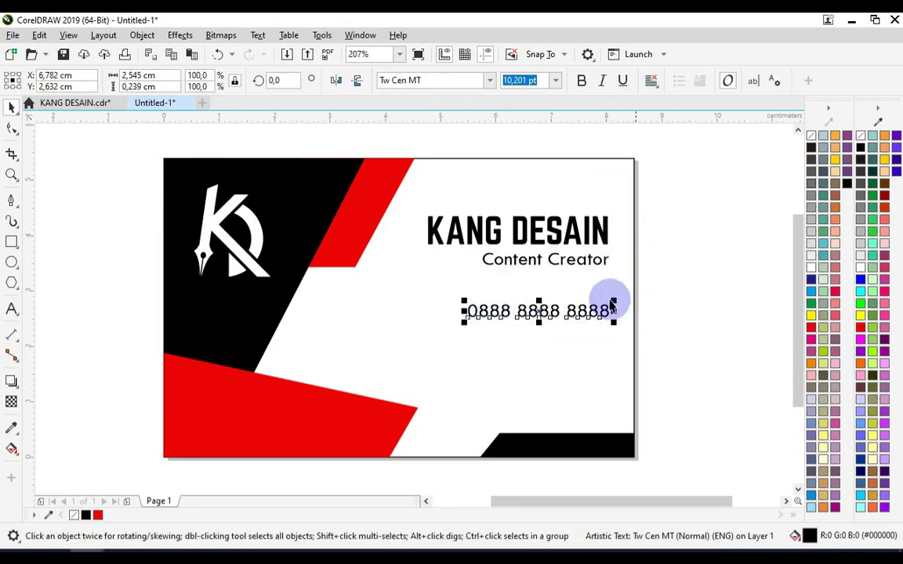
left_click(652, 81)
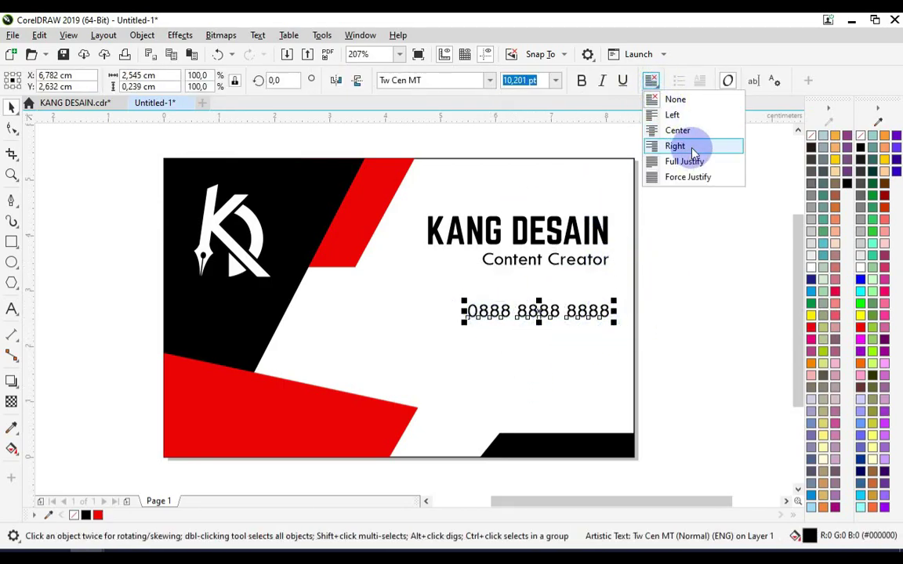
left_click(675, 147)
key("F8")
type("Pelutan - Pemalang")
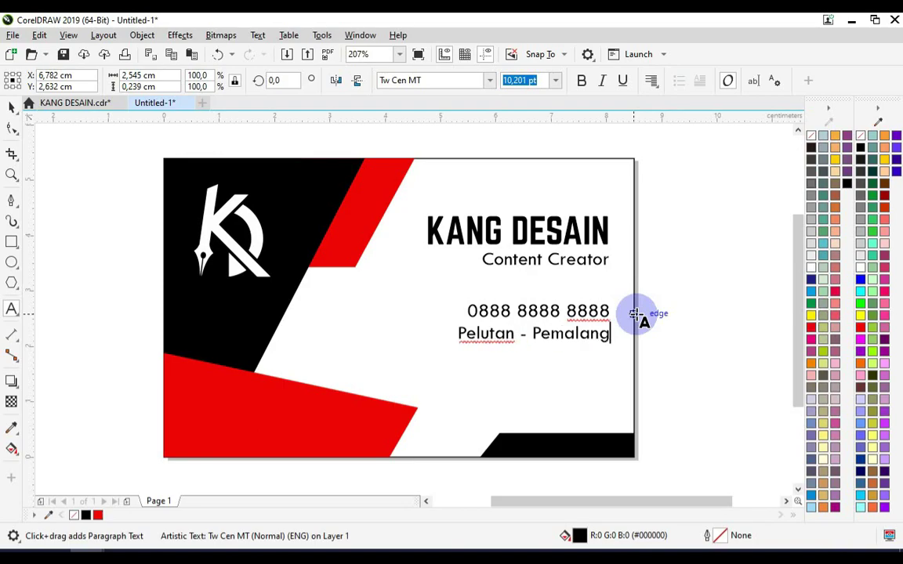
type("- Jawa Ten")
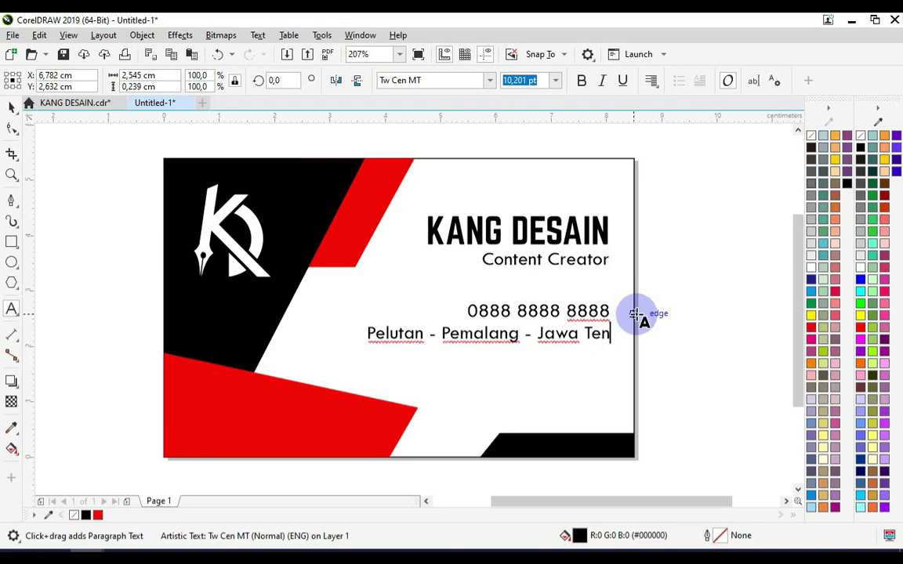
type("gah")
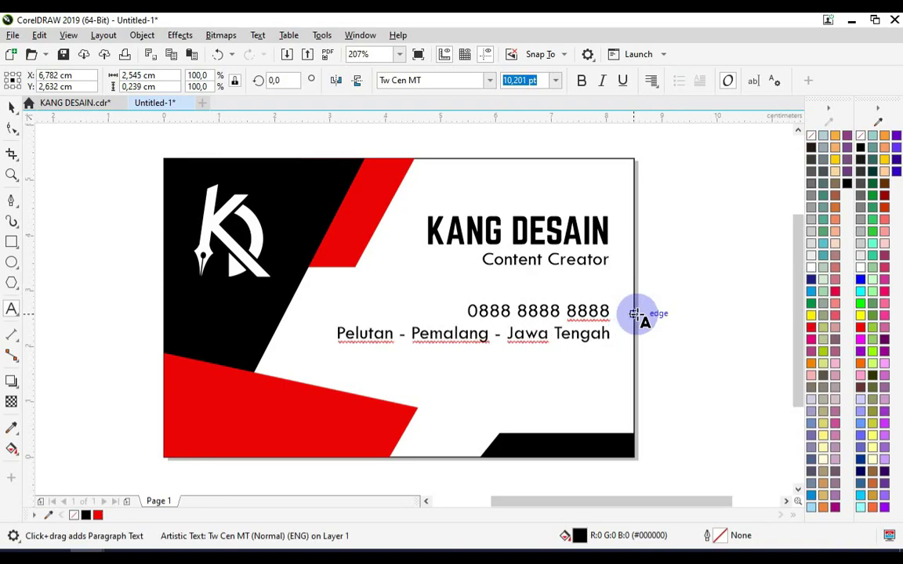
left_click(11, 107)
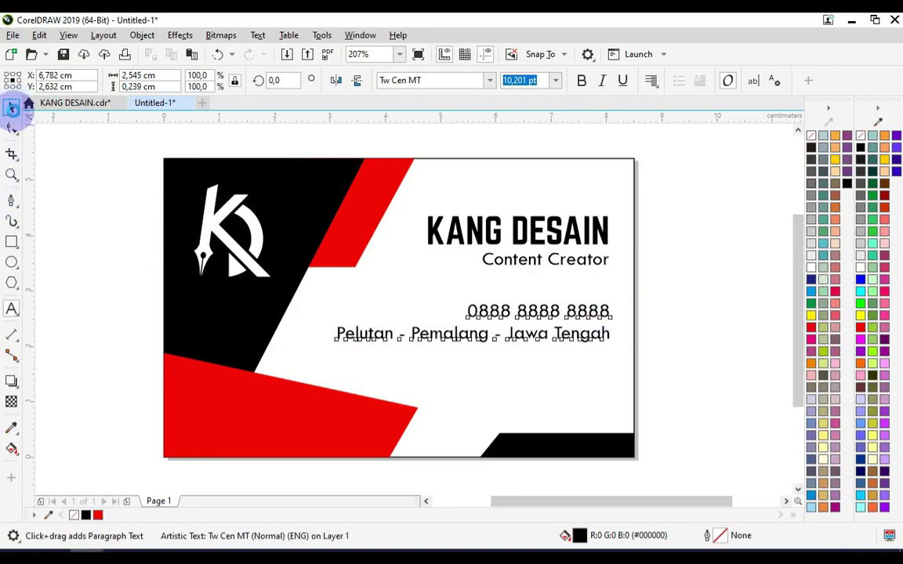
left_click(674, 208)
Step: Nudge the KANG DESAIN heading and Content Creator tagline slightly down-left
left_click_drag(673, 200, 408, 276)
left_click(653, 288)
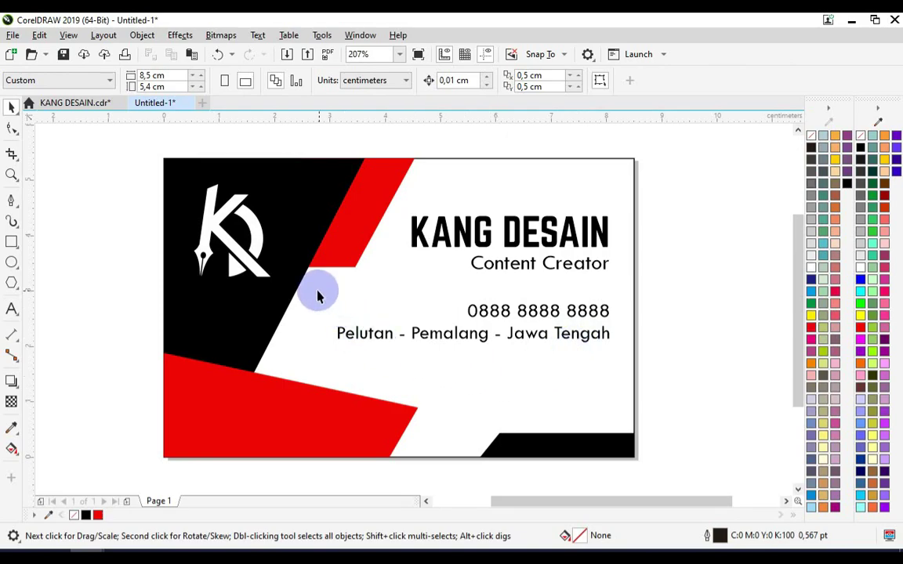
scroll(259, 292, "down", 3)
Step: Add an Arial 24 pt 'DEPAN' label below the card
left_click(12, 309)
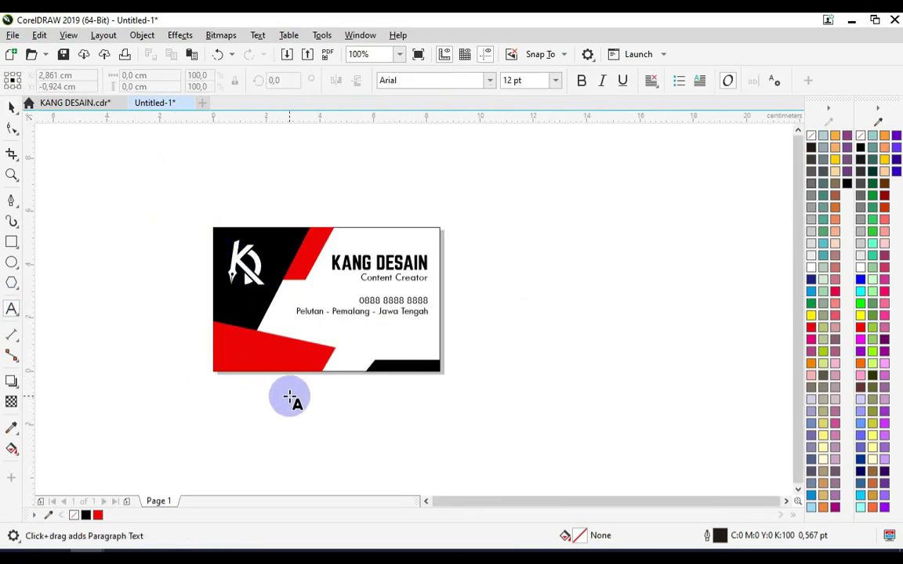
left_click(289, 397)
type("DEPAN")
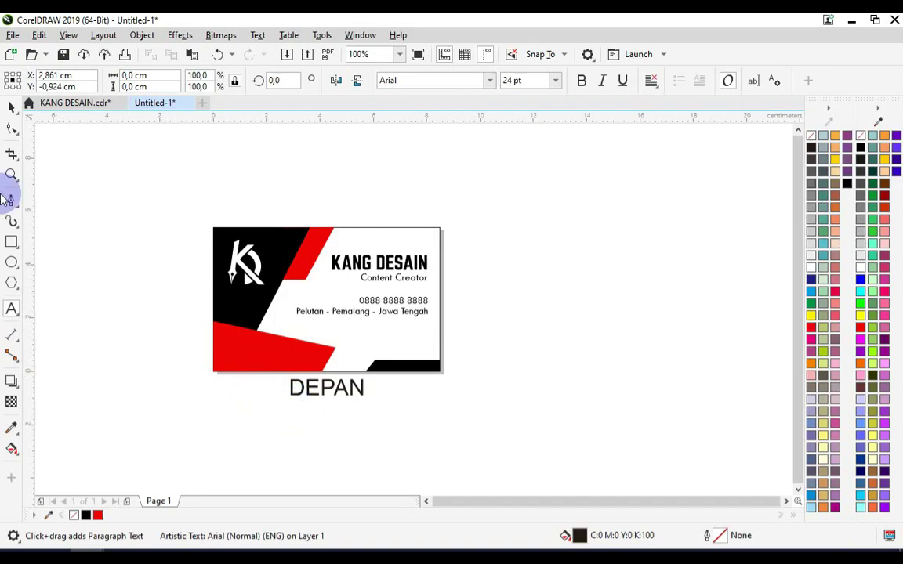
left_click(11, 107)
scroll(306, 400, "up", 2)
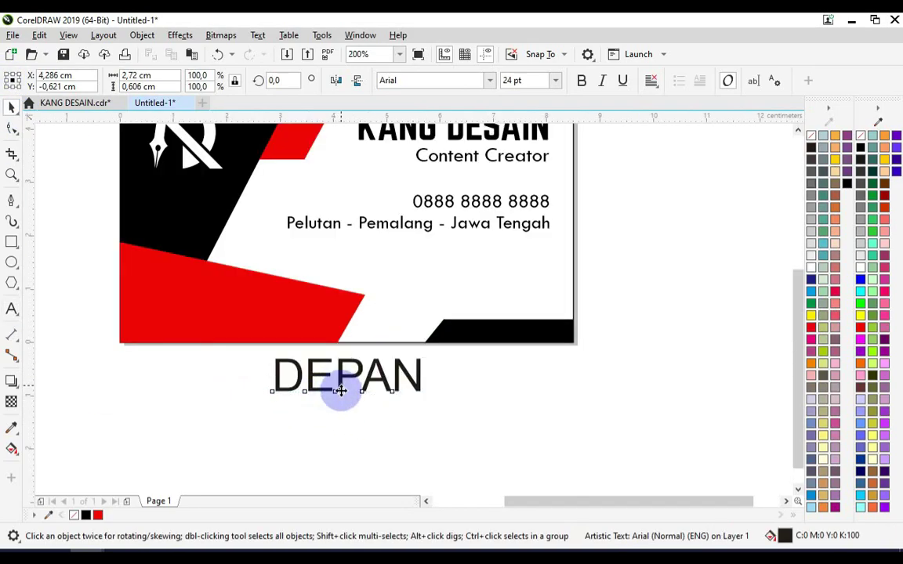
scroll(412, 388, "down", 2)
left_click(527, 435)
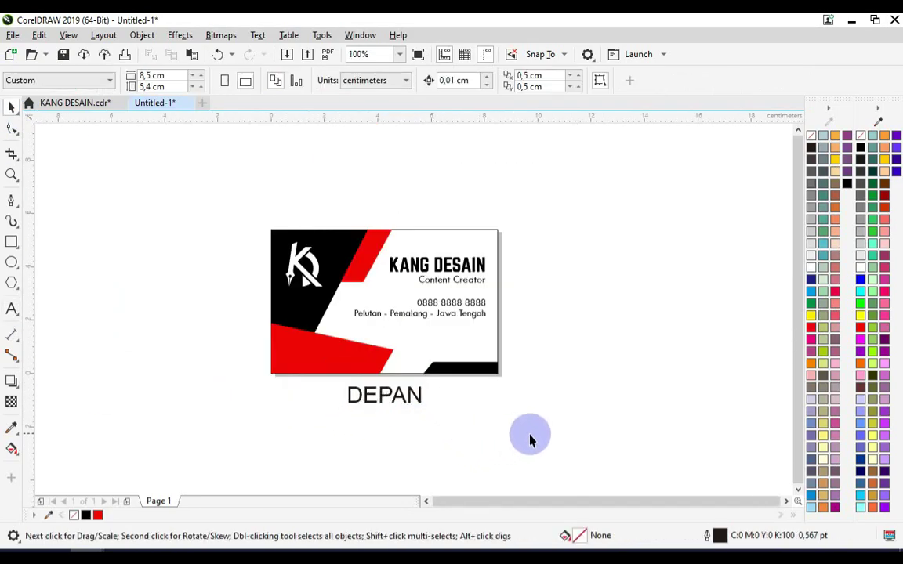
Step: Duplicate the card and its DEPAN label to the right
left_click_drag(530, 440, 214, 216)
left_click_drag(337, 292, 580, 293)
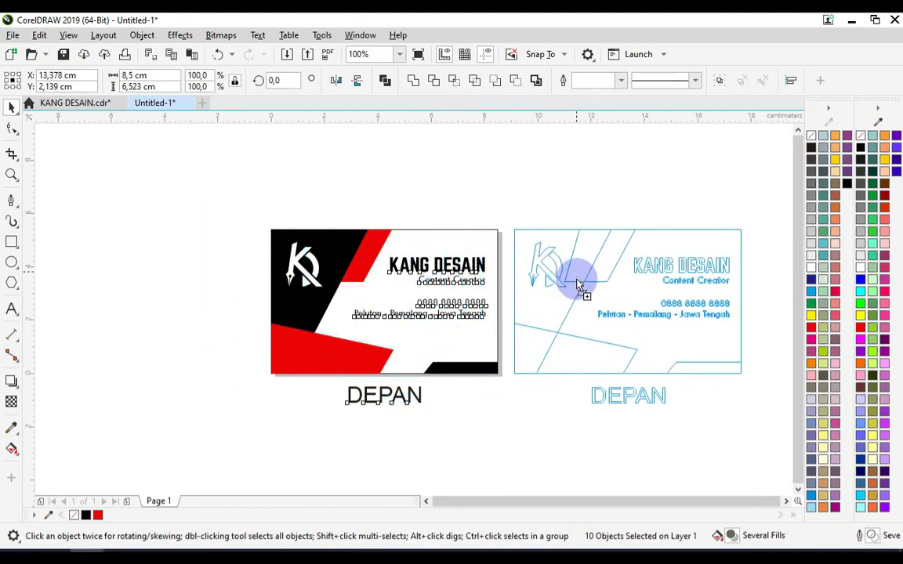
left_click(572, 204)
Step: Delete the left card's design and label, leaving only the blank 8,5 × 5,4 cm rectangle
left_click_drag(237, 211, 518, 431)
key("Delete")
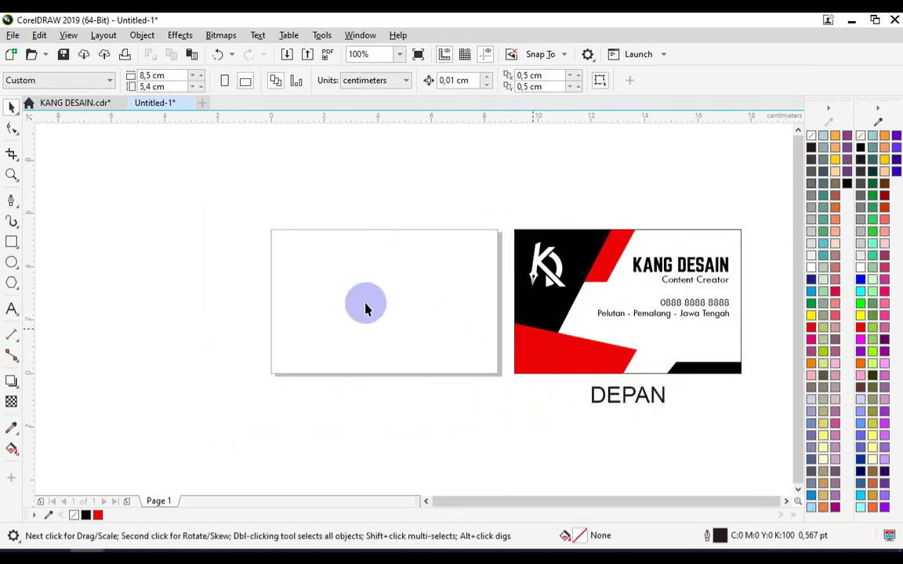
left_click(7, 263)
left_click(15, 244)
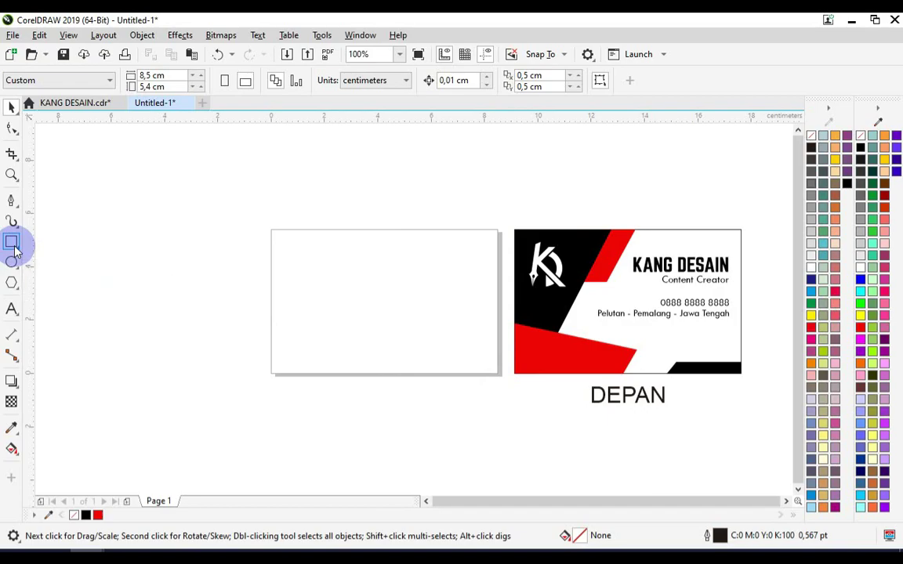
left_click(397, 316)
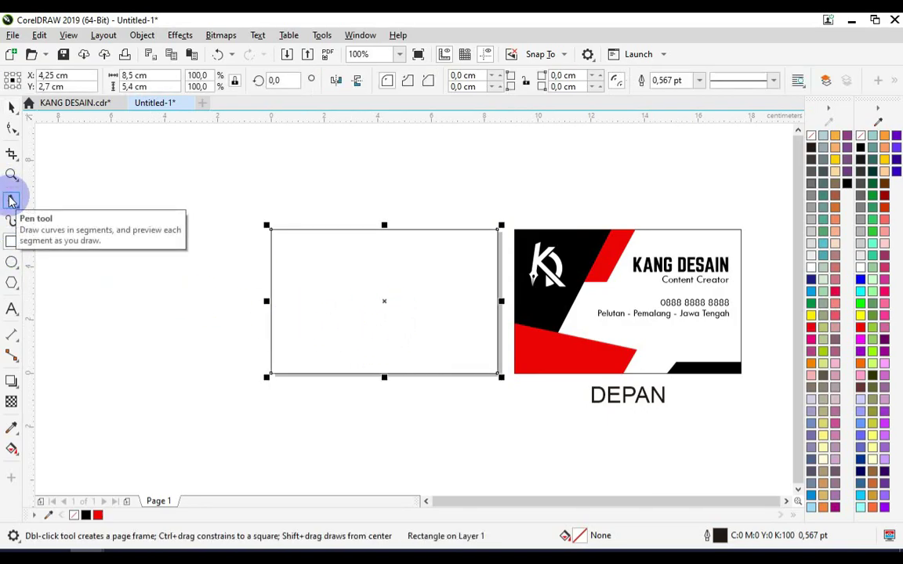
left_click(11, 202)
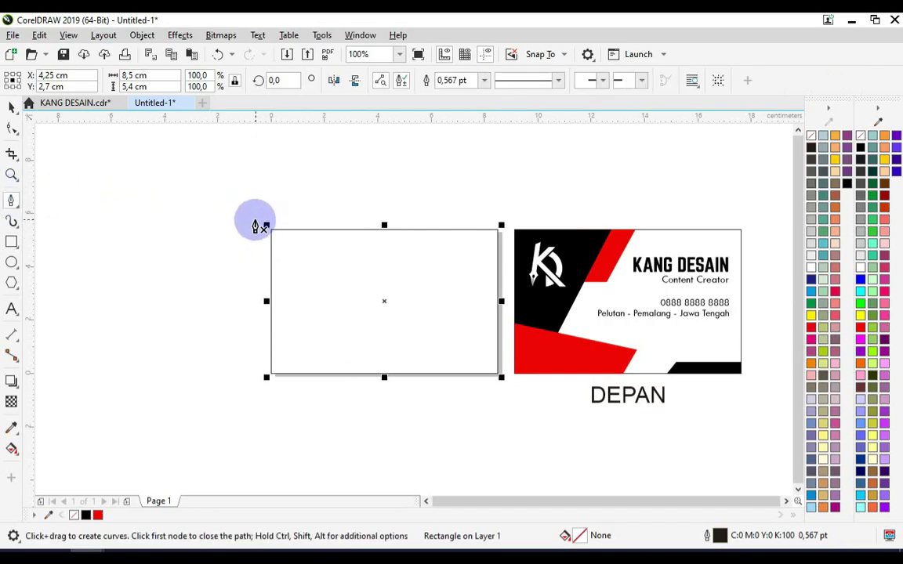
Step: Draw a triangle over the card's lower-left, intersect it with the card, and delete the original triangle
left_click(253, 213)
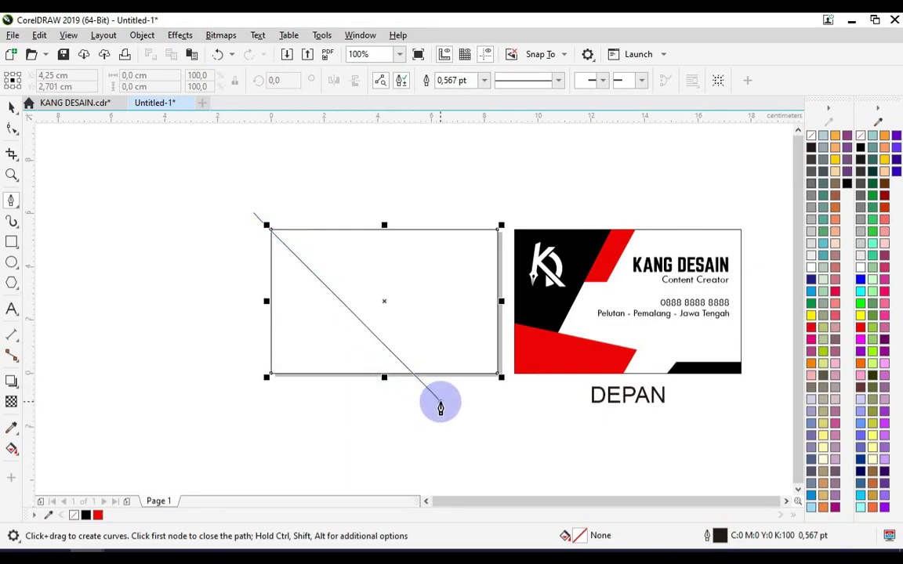
left_click(441, 403)
left_click(245, 402)
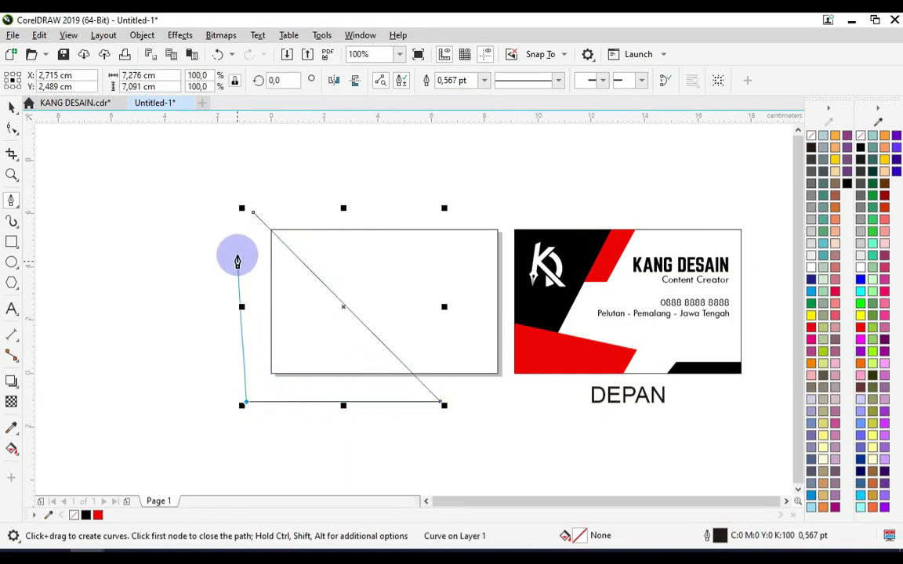
left_click(252, 214)
left_click(27, 116)
left_click_drag(214, 201, 480, 392)
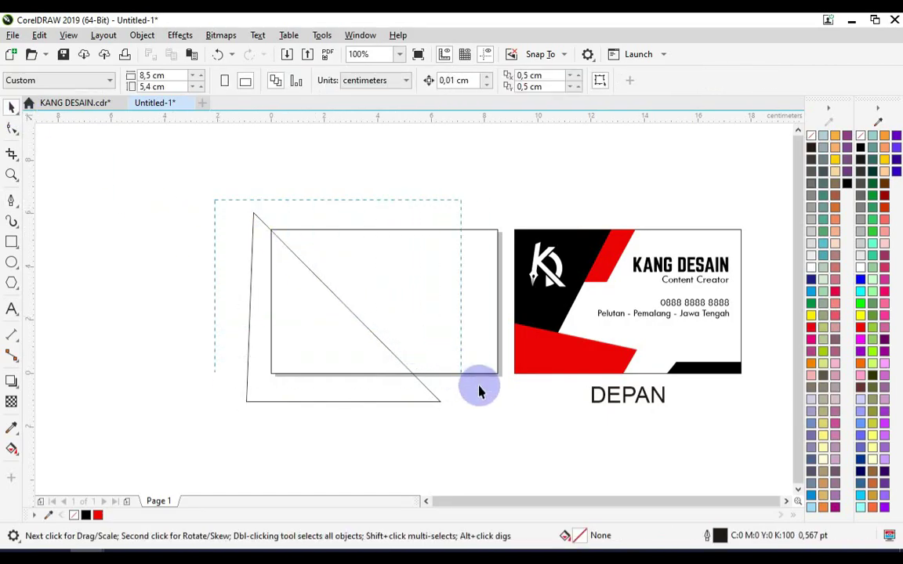
left_click_drag(503, 429, 498, 423)
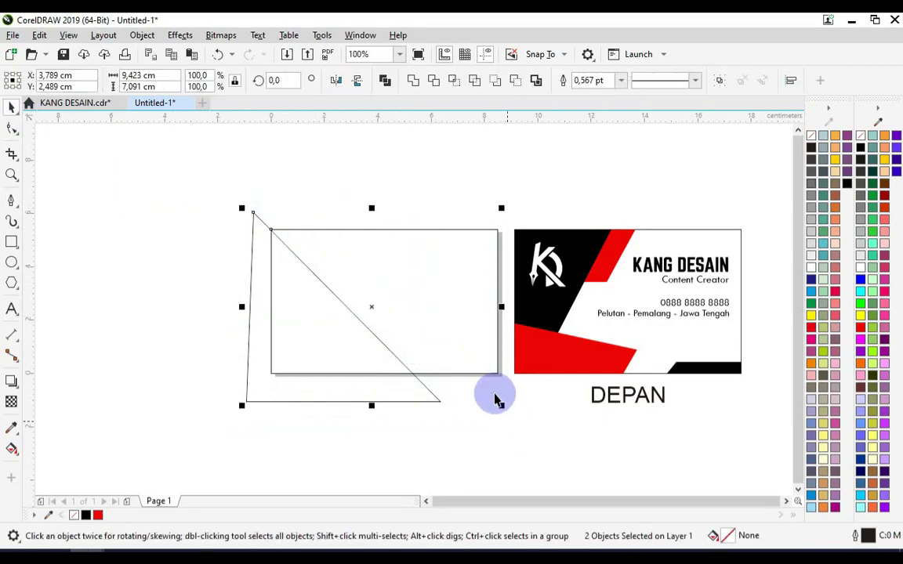
left_click(454, 81)
left_click(276, 366)
left_click(303, 400)
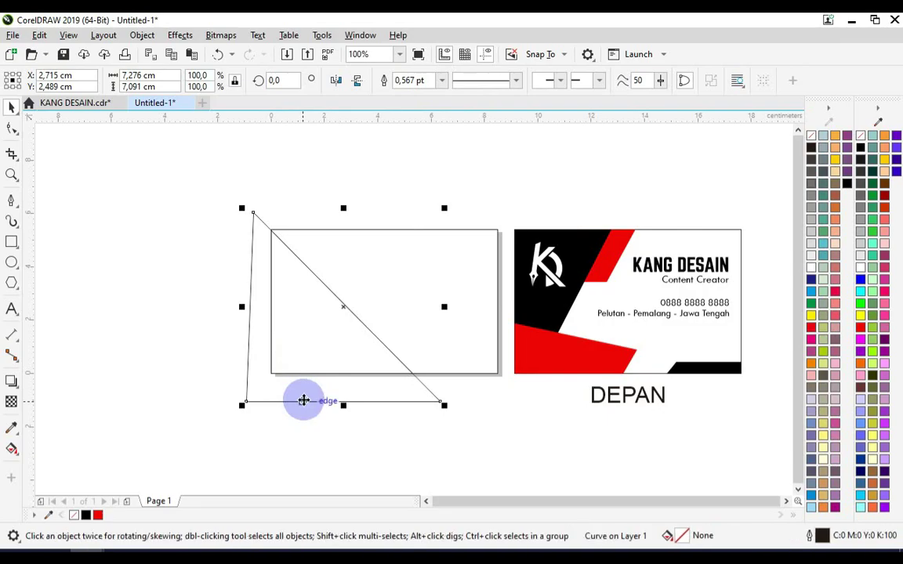
key("Delete")
Step: Fill the trimmed triangle black and set its outline to None
left_click(317, 332)
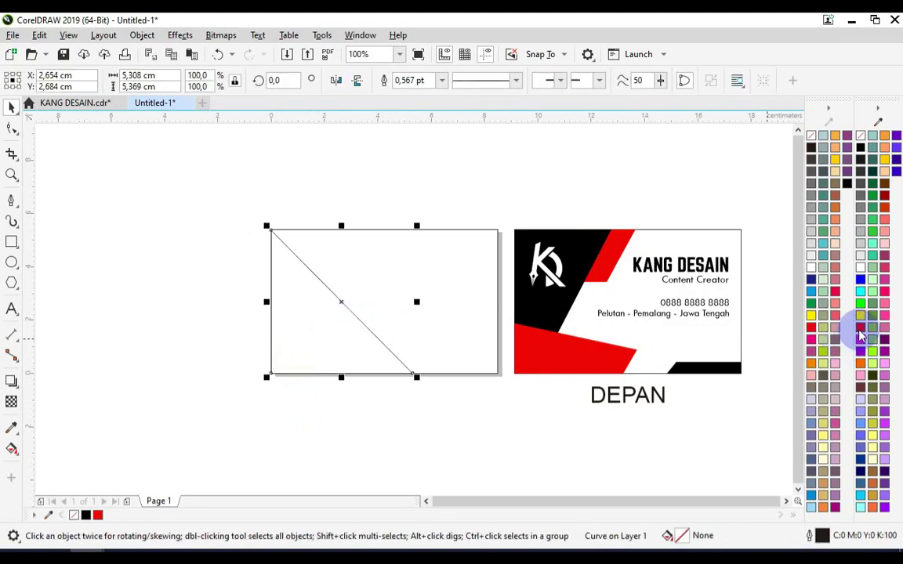
left_click(860, 147)
left_click(409, 80)
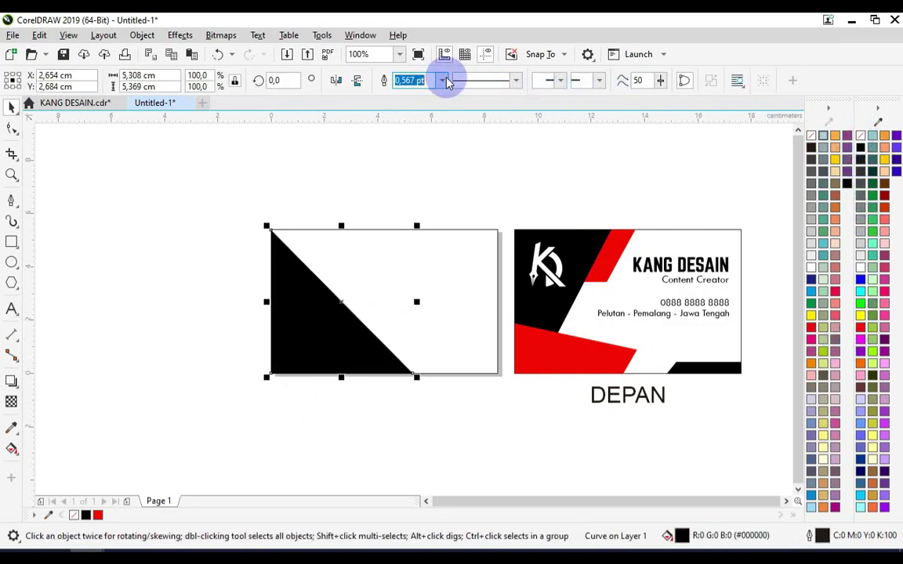
left_click(443, 80)
left_click(406, 95)
left_click(421, 163)
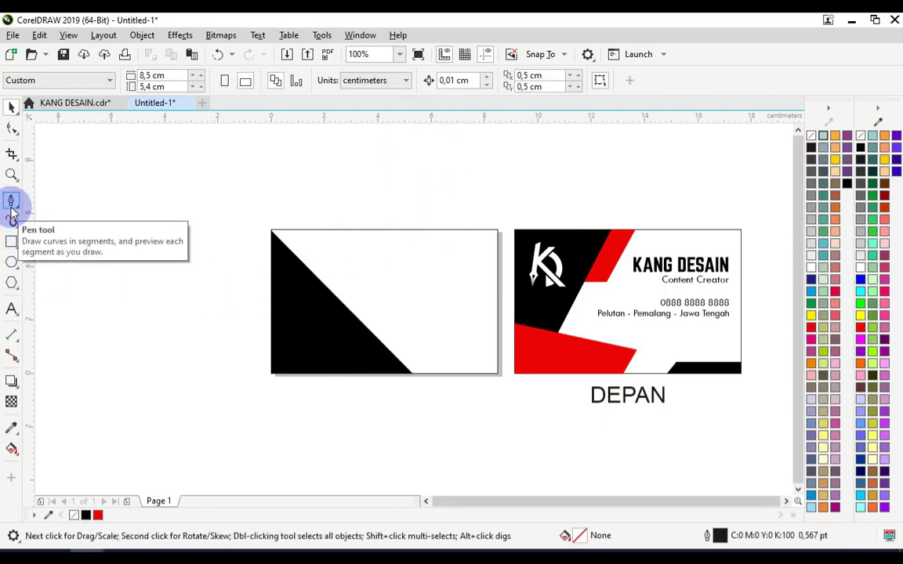
Step: Zoom in on the left card and pick the Pen tool from the curve flyout
left_click(11, 205)
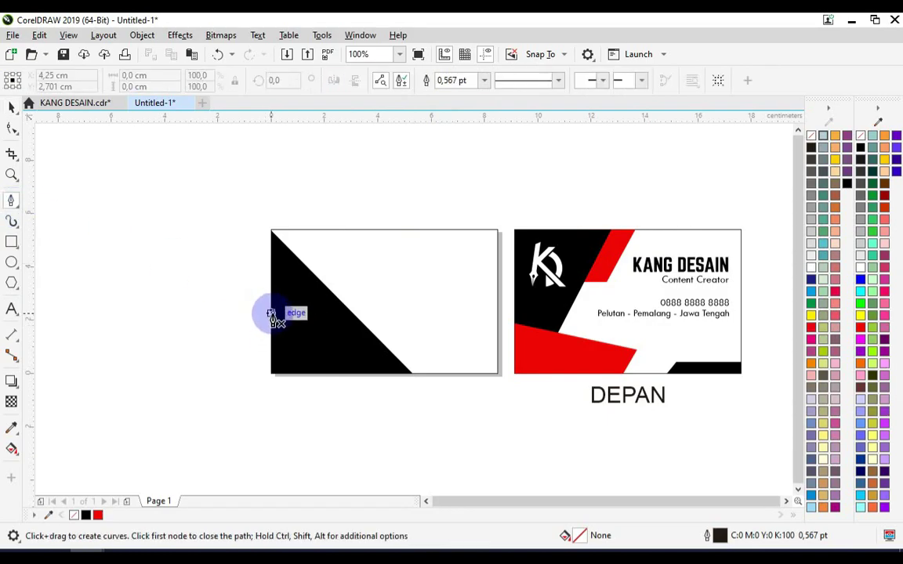
key("z")
left_click_drag(264, 223, 504, 383)
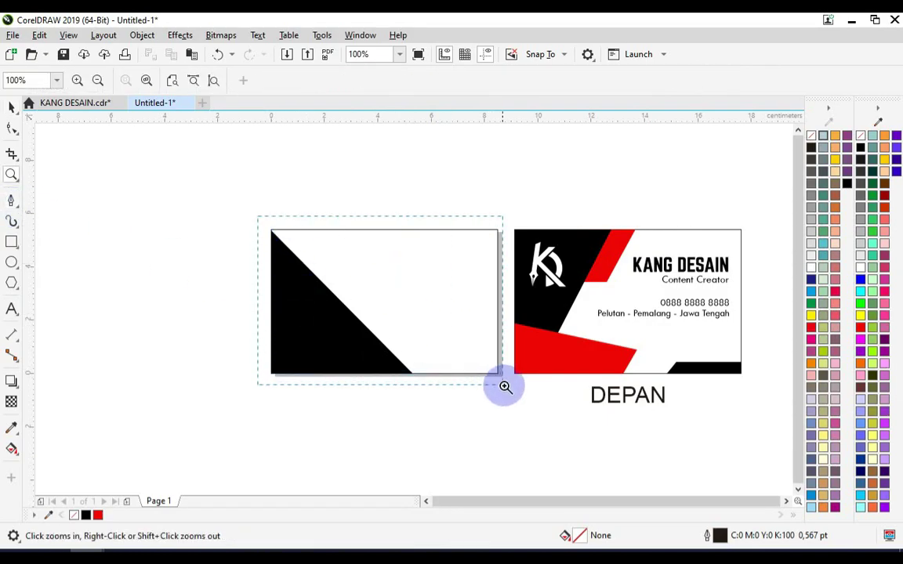
left_click(11, 202)
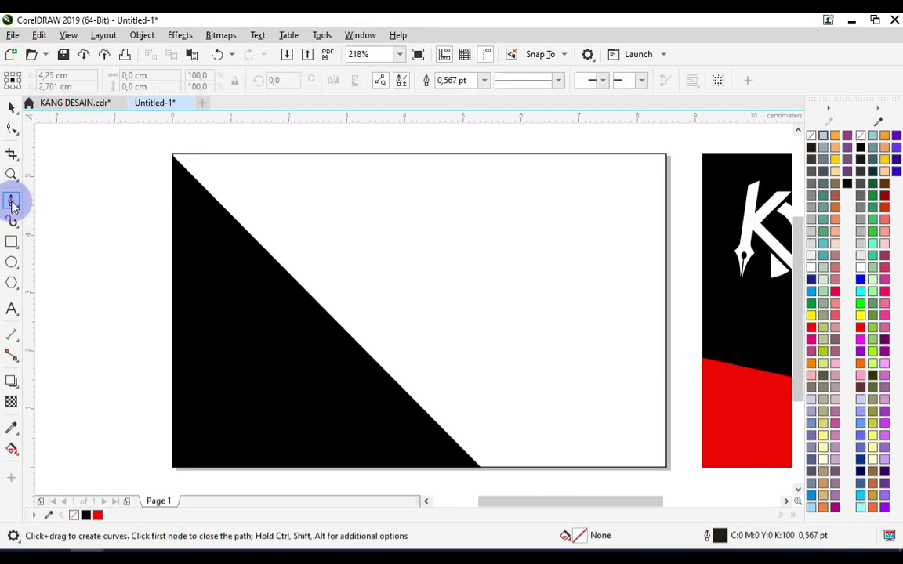
left_click(21, 208)
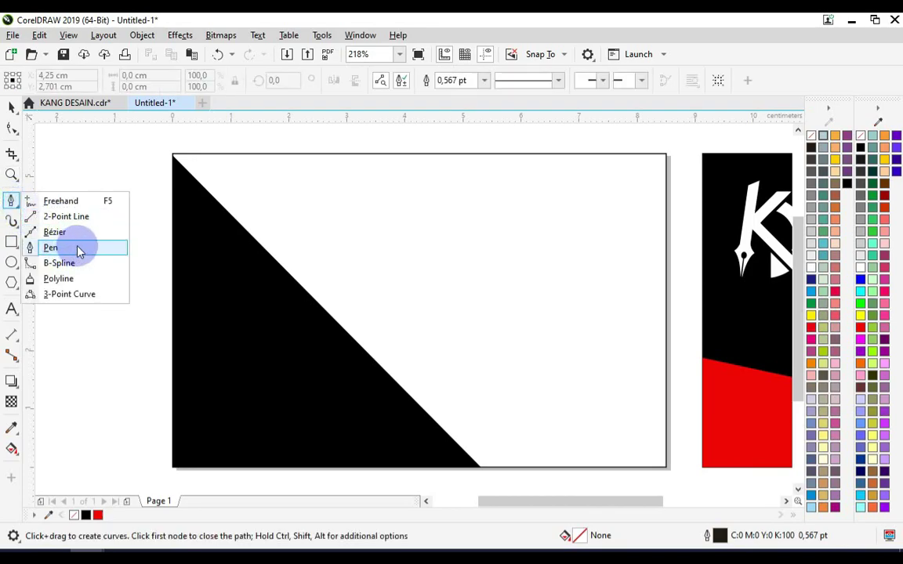
left_click(77, 249)
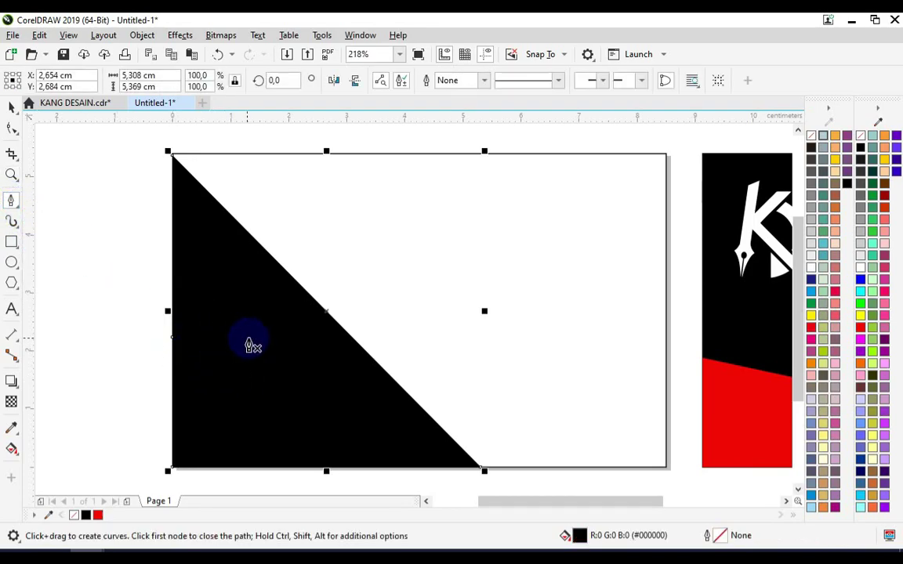
left_click(11, 105)
left_click(14, 202)
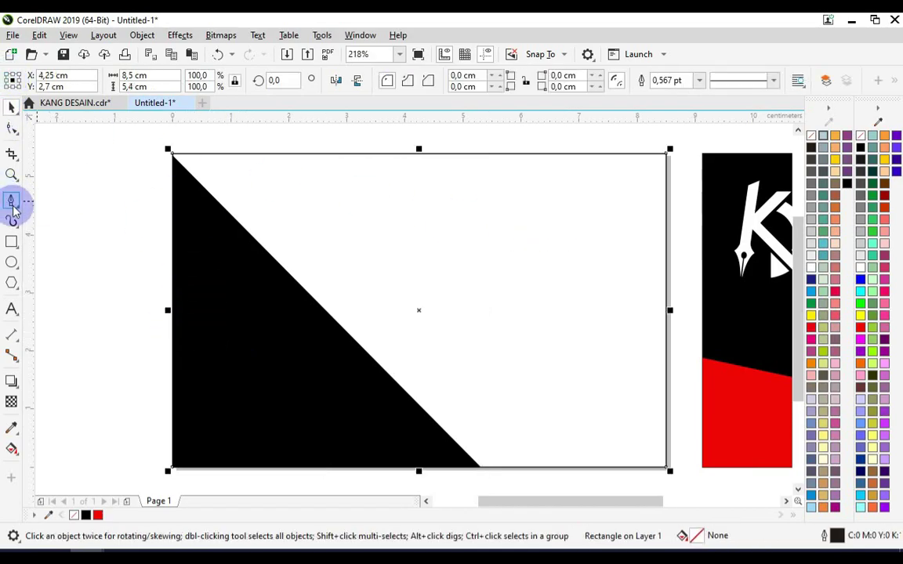
Step: Draw a slanted path from the left edge past the diagonal to the bottom edge, adjusting its end node
left_click(173, 338)
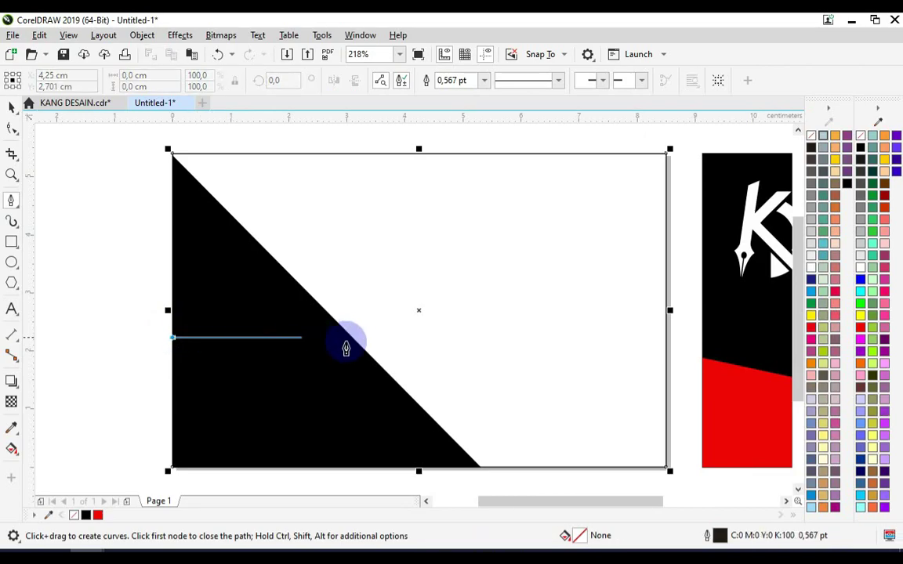
left_click(396, 339)
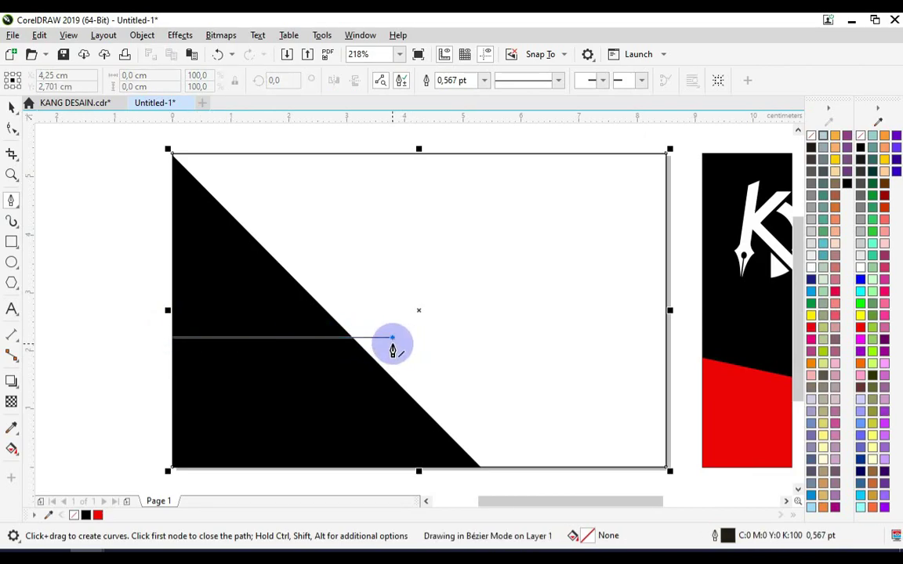
left_click(518, 468)
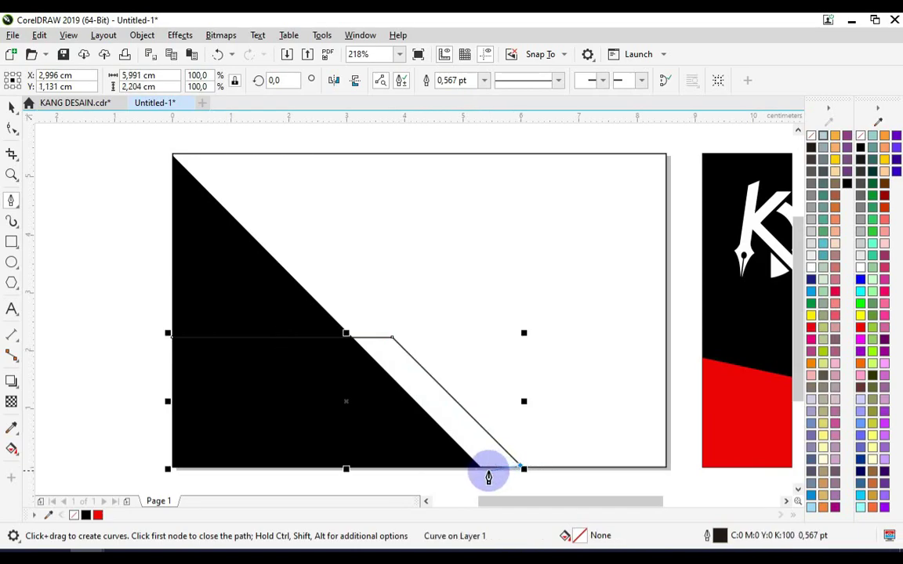
scroll(487, 470, "up", 3)
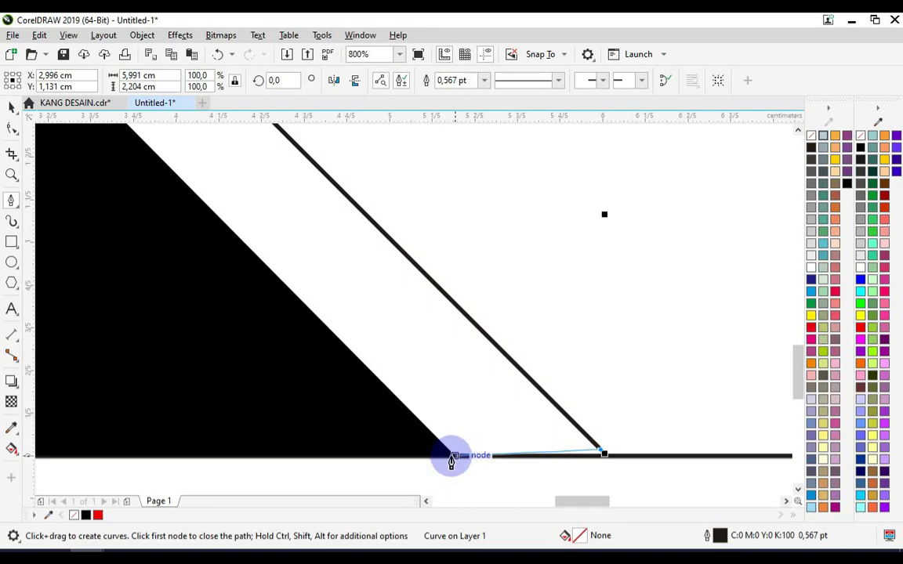
left_click(455, 461)
key("F10")
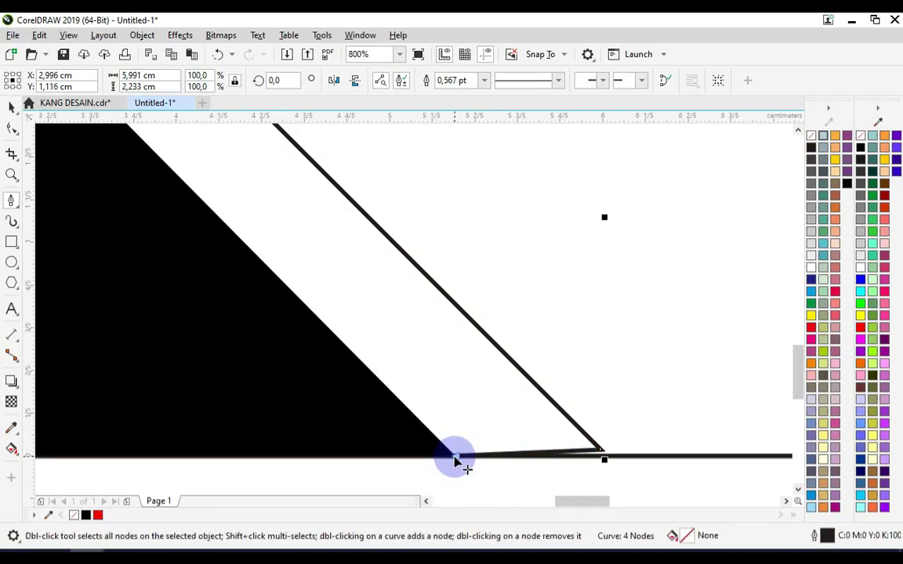
left_click_drag(594, 465, 608, 461)
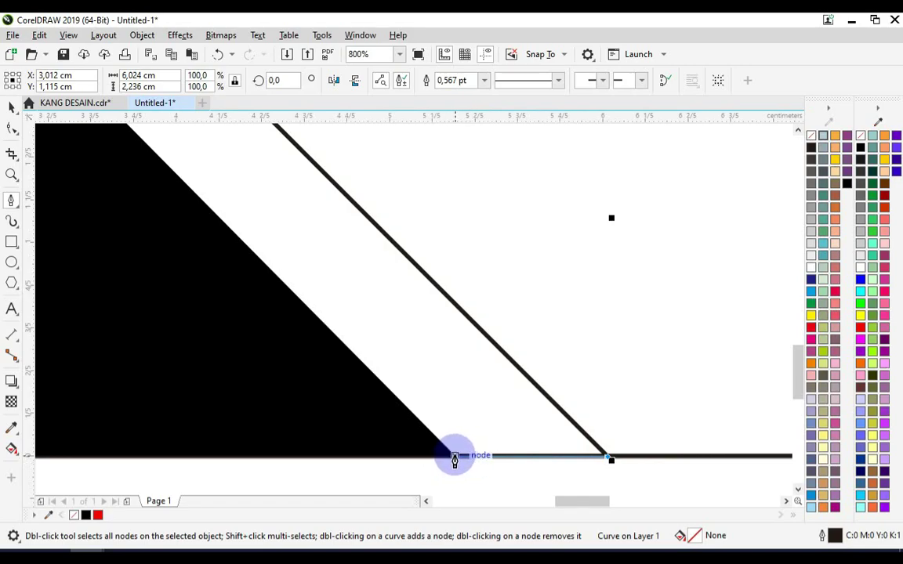
scroll(463, 459, "down", 2)
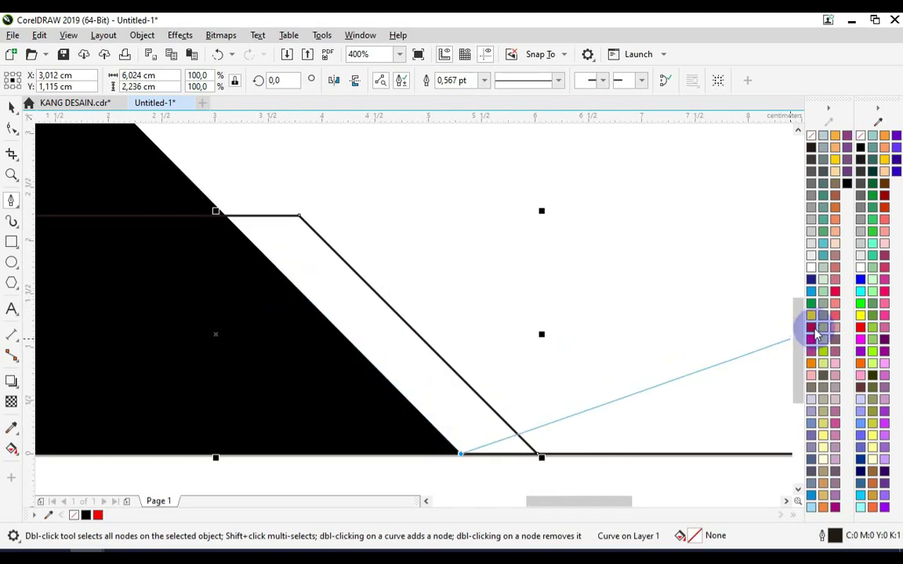
Step: Give the curve a yellow outline and close it through the diagonal, bottom-left and top-left corners
right_click(859, 315)
scroll(352, 322, "down", 1)
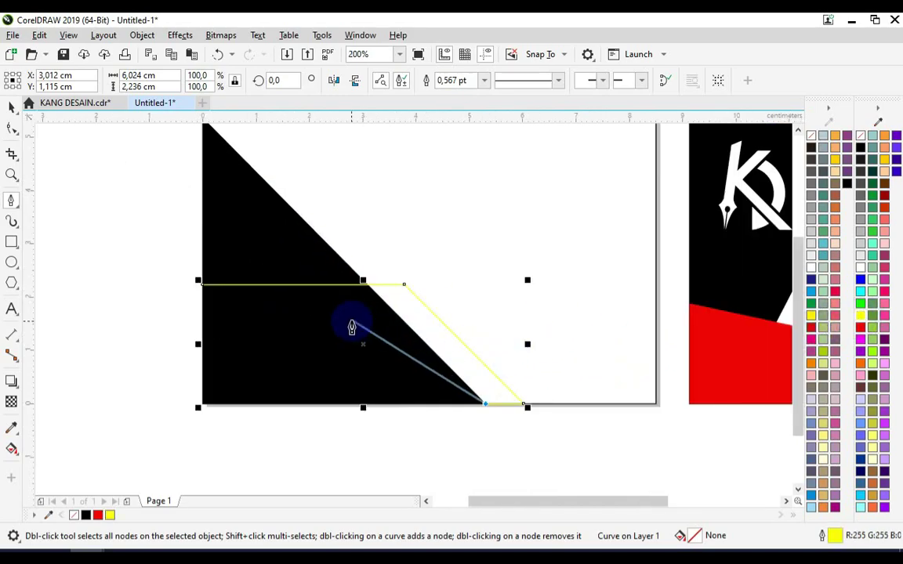
scroll(405, 311, "up", 1)
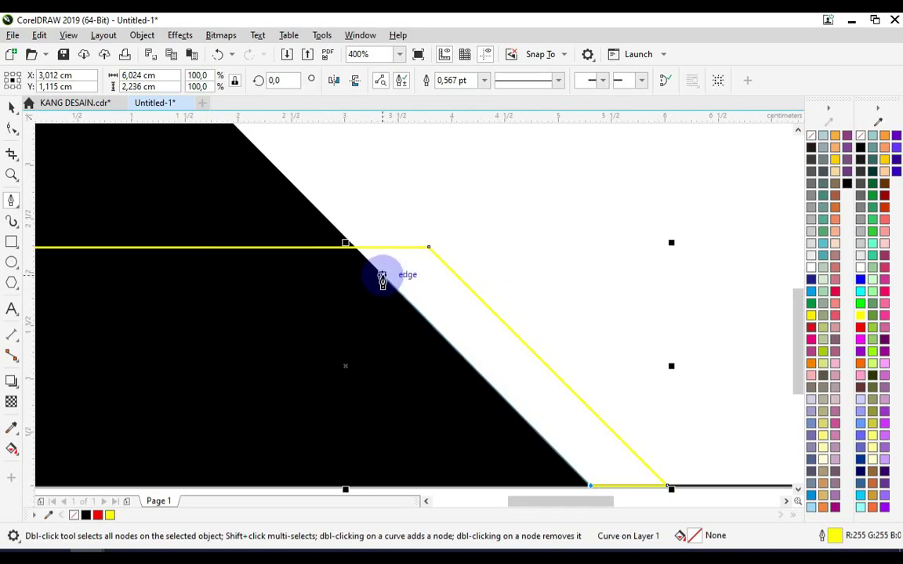
left_click(394, 291)
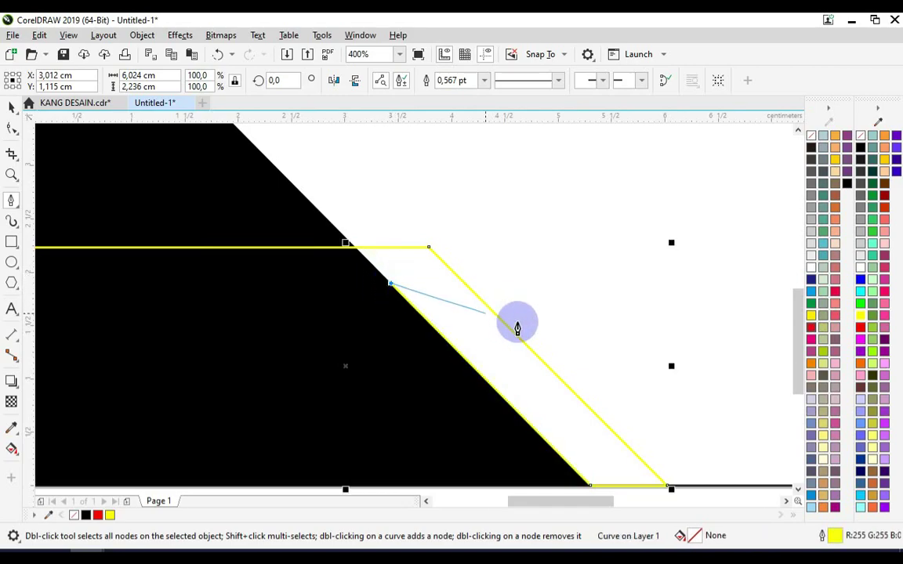
scroll(544, 338, "down", 1)
scroll(337, 395, "up", 1)
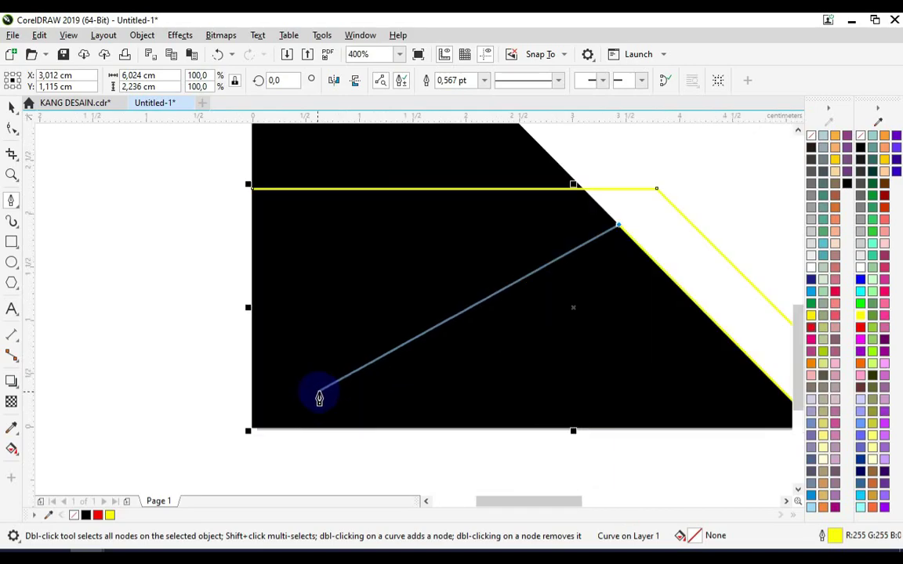
left_click(248, 430)
left_click(248, 186)
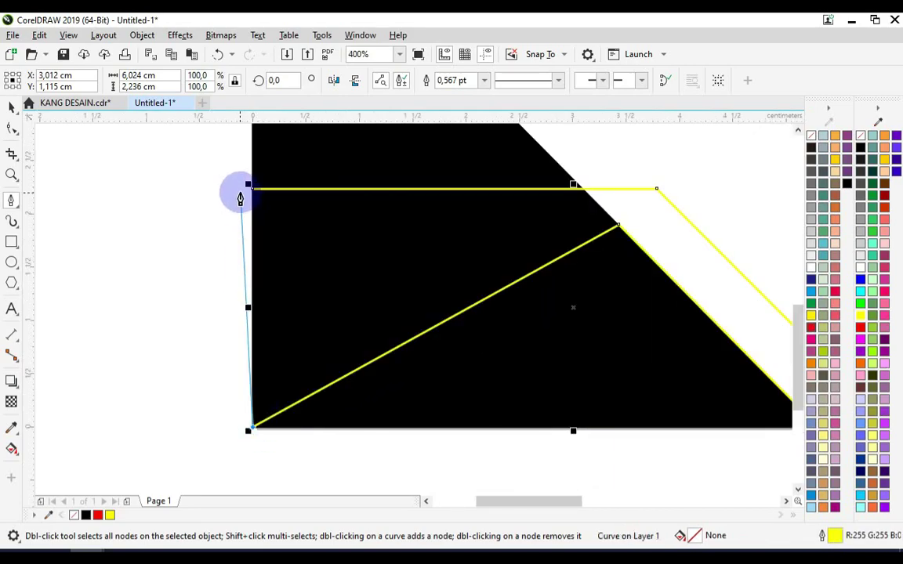
left_click(10, 108)
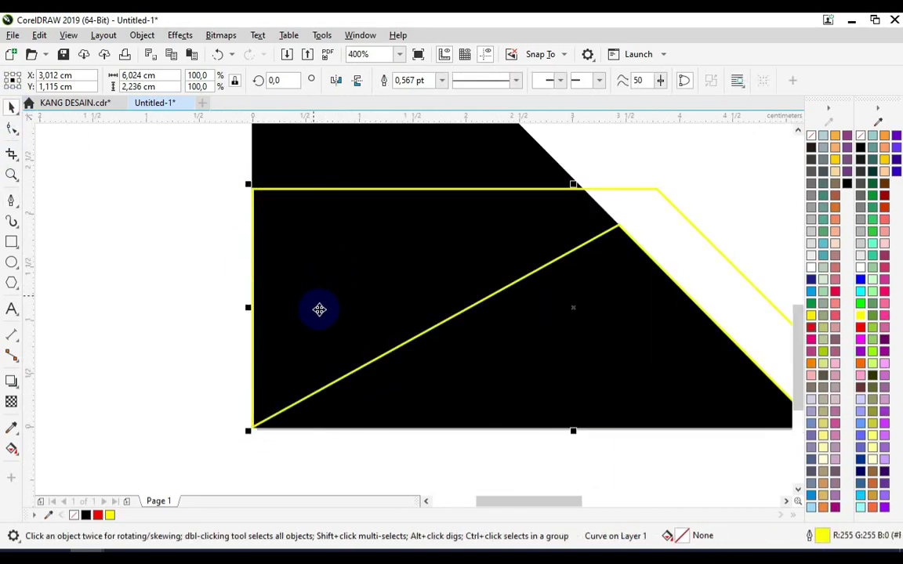
Step: Fill the closed band shape red and set its outline to None
scroll(318, 294, "down", 2)
key("z")
left_click_drag(297, 182, 546, 352)
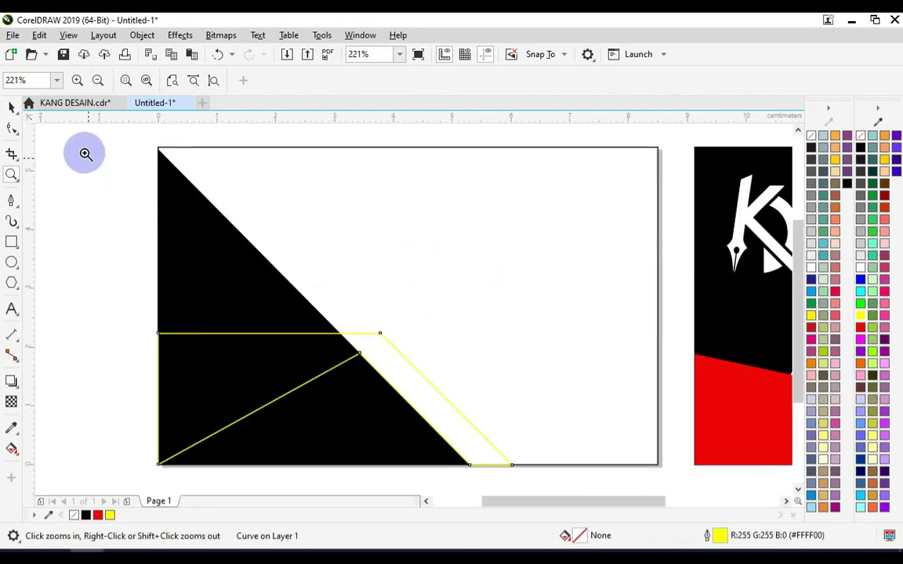
left_click(12, 107)
key("Escape")
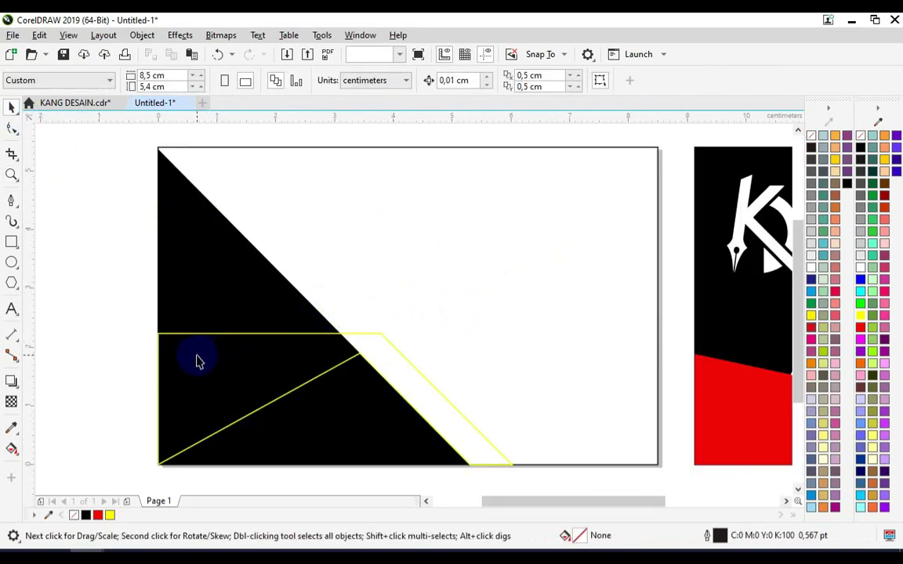
left_click(197, 360)
left_click(861, 329)
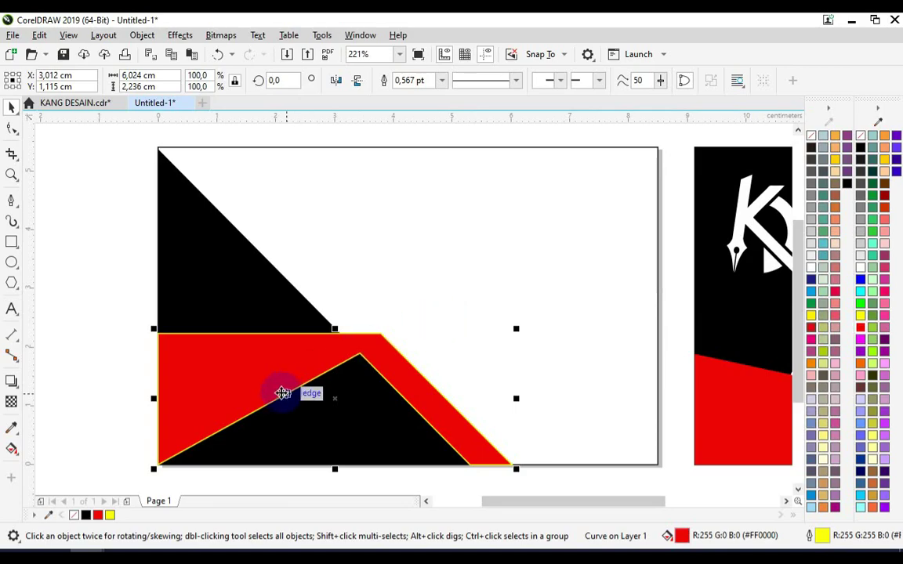
left_click(442, 81)
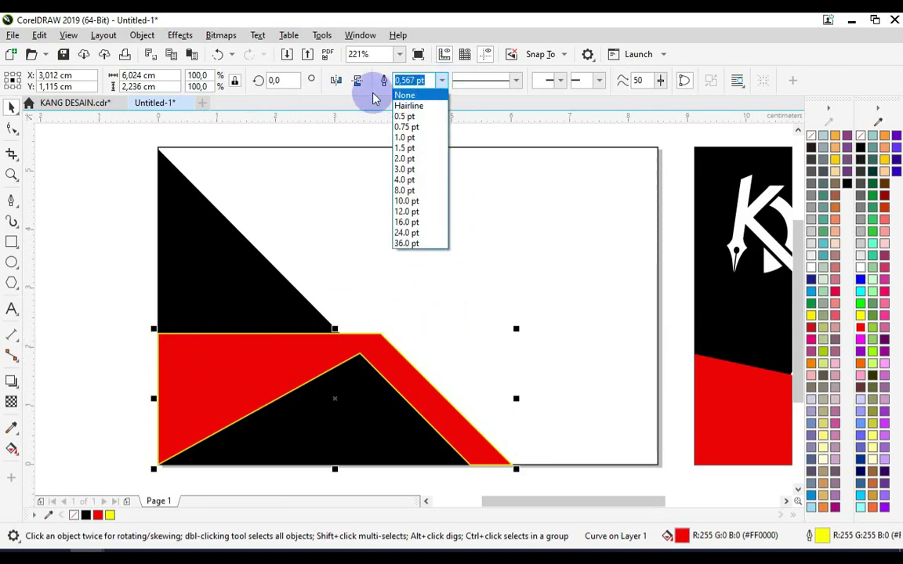
left_click(427, 96)
left_click(140, 244)
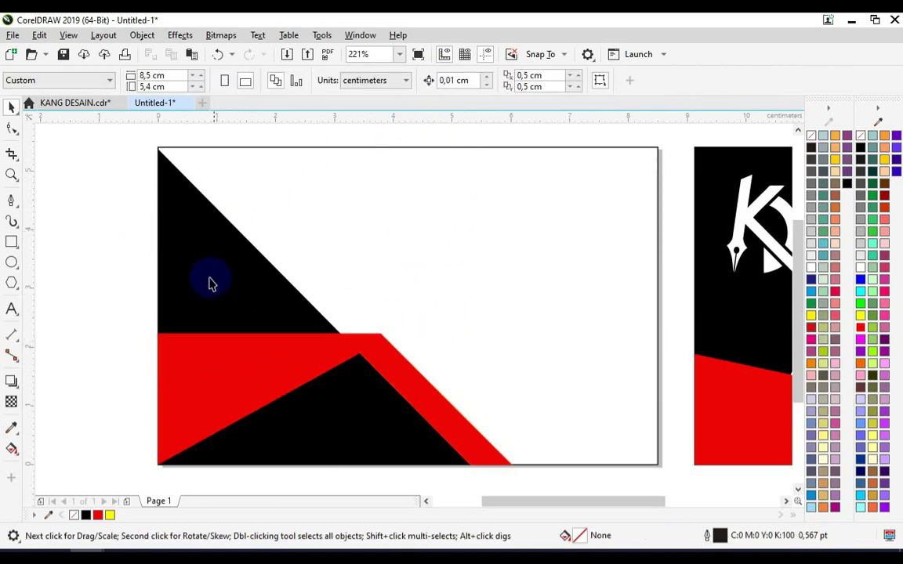
scroll(178, 252, "down", 2)
left_click(443, 239)
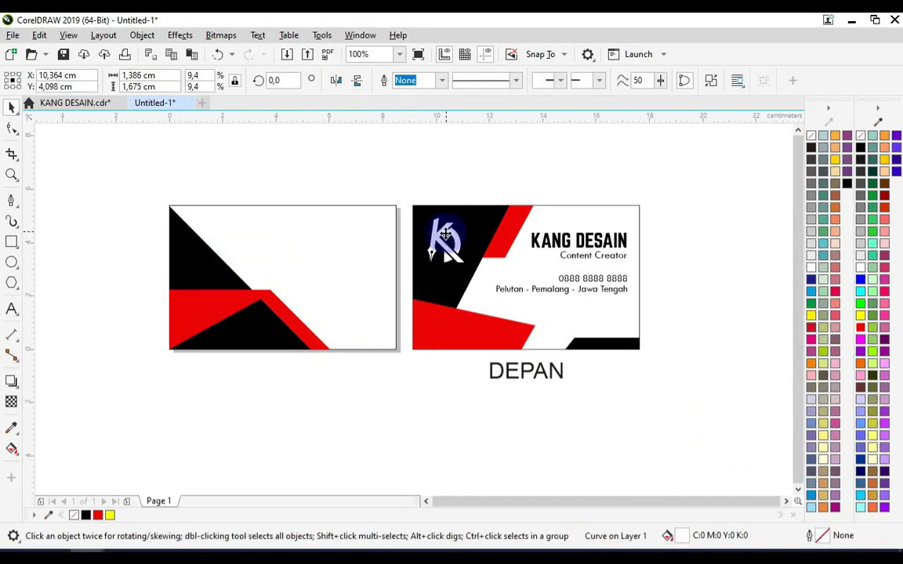
Step: Copy the KD logo onto the back card and make it black
mouse_move(443, 239)
left_mouse_down()
mouse_move(329, 235)
mouse_move(355, 242)
left_mouse_up()
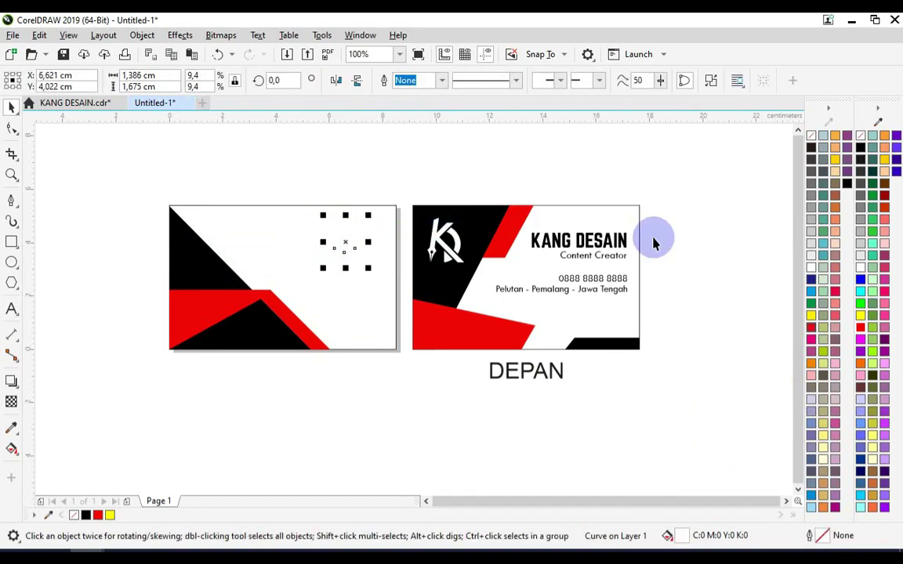
left_click(861, 149)
scroll(352, 241, "up", 1)
left_click_drag(353, 242, 355, 245)
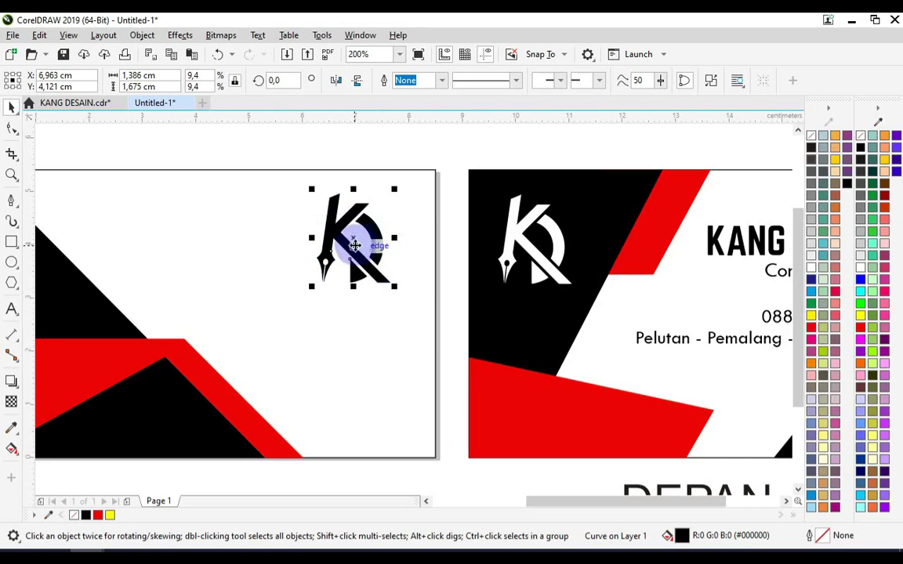
scroll(619, 227, "down", 1)
Step: Copy KANG DESAIN and Content Creator onto the back card with centre text alignment
left_click(715, 237)
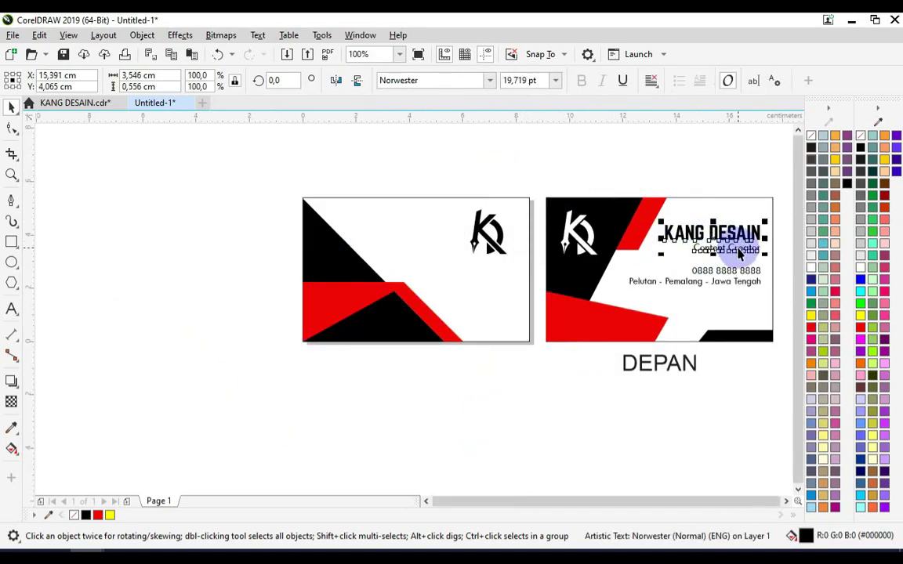
left_click(739, 253, "shift")
left_click_drag(737, 249, 476, 274)
scroll(513, 266, "up", 1)
key("Escape")
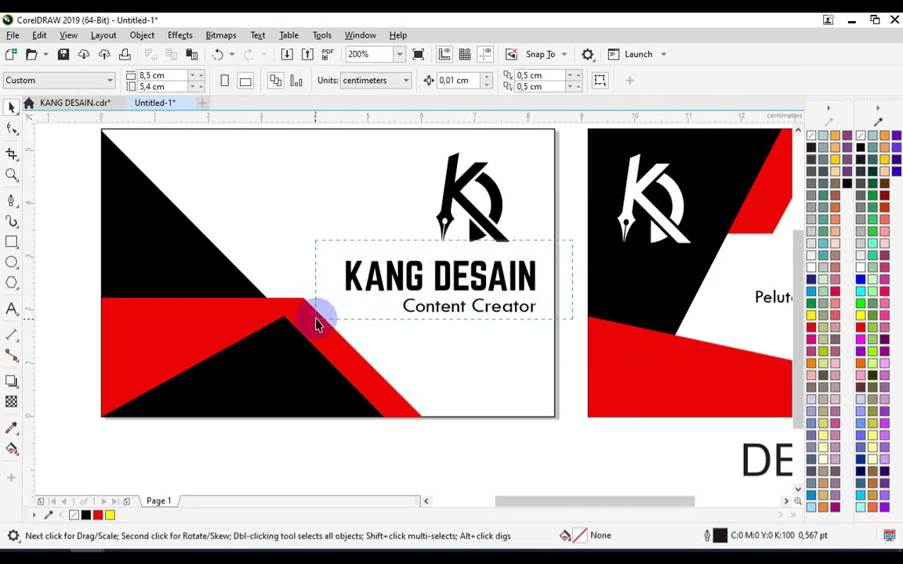
left_click_drag(317, 326, 316, 323)
left_click(651, 80)
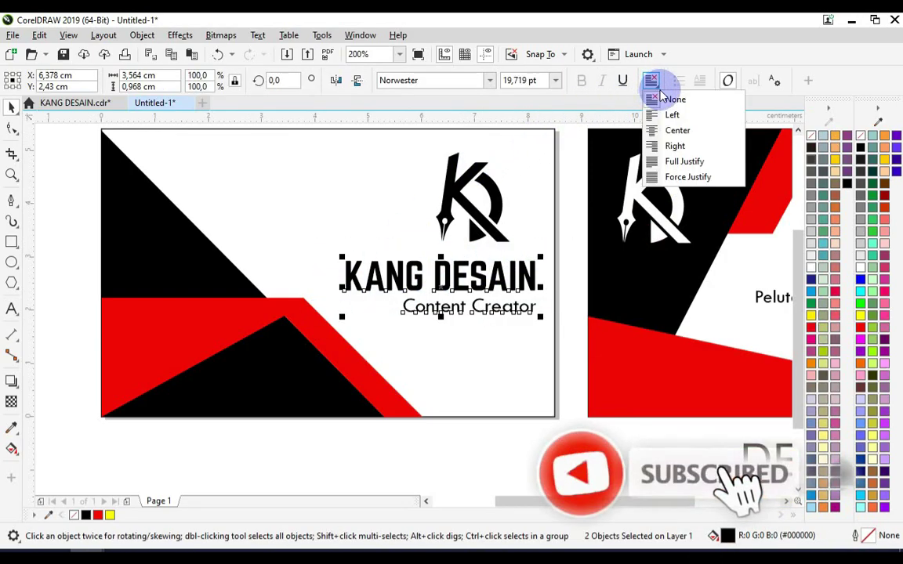
left_click(678, 131)
key("Escape")
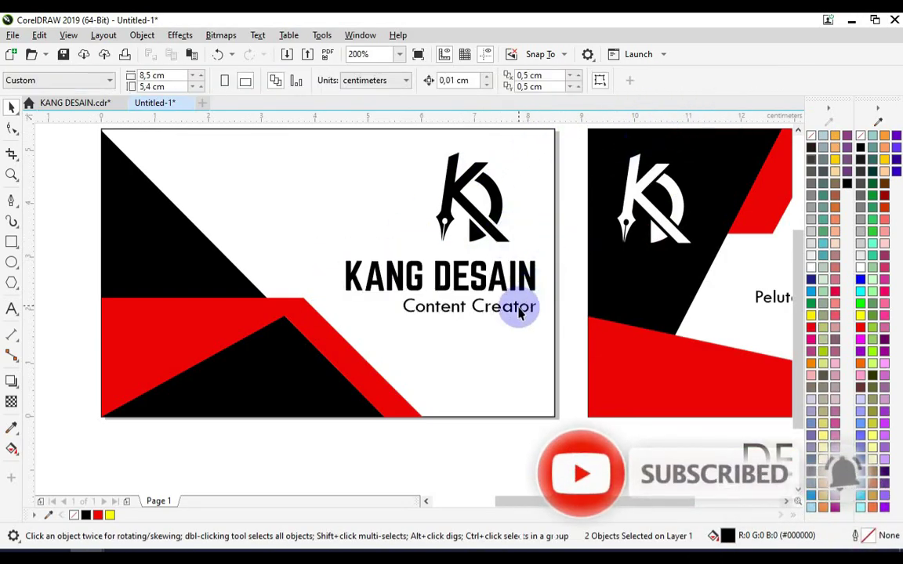
Step: Centre Content Creator under KANG DESAIN and the logo above the heading
left_click(513, 307)
left_click(504, 286, "shift")
key("c")
left_click(499, 202)
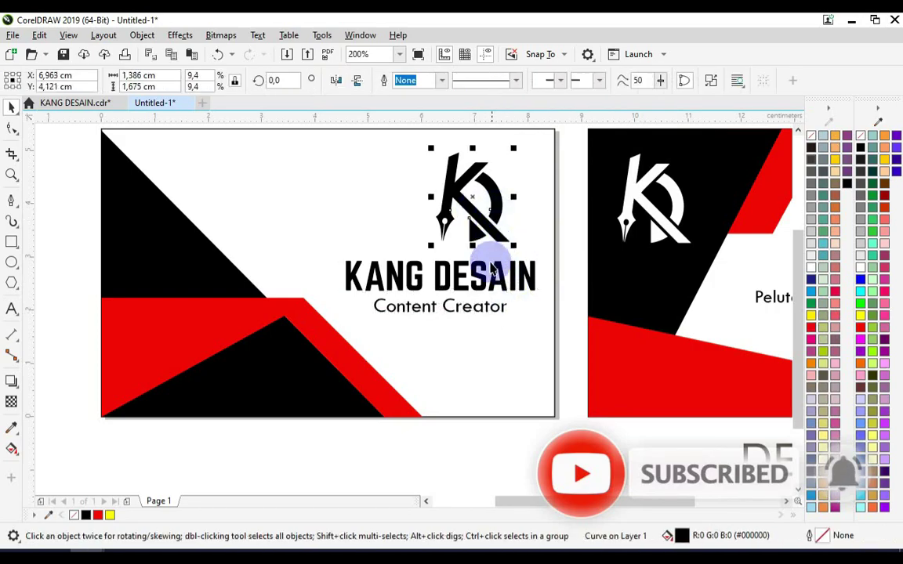
left_click(480, 292, "shift")
key("c")
scroll(582, 209, "down", 2)
key("Escape")
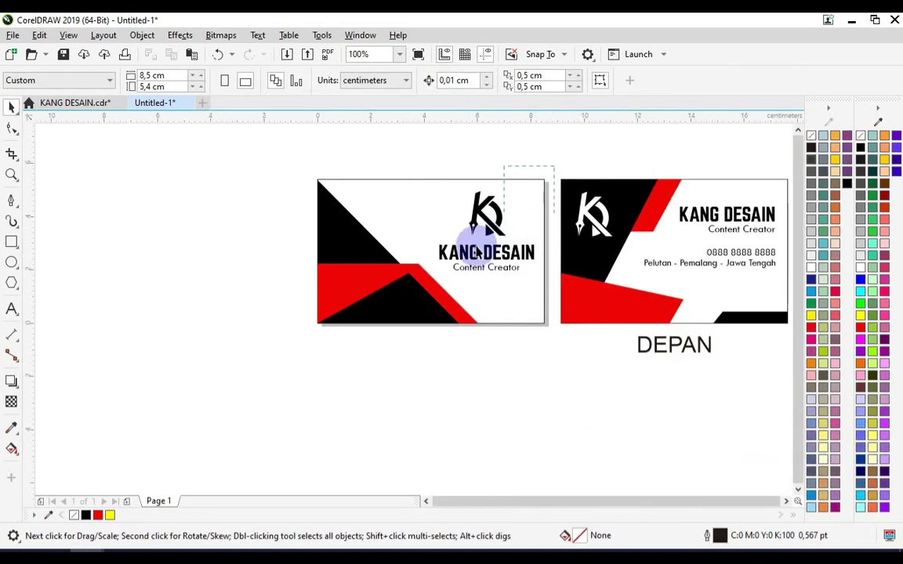
Step: Copy the DEPAN label under the back card and retype it as 'BELAKANG'
left_click_drag(476, 250, 415, 276)
scroll(468, 226, "up", 2)
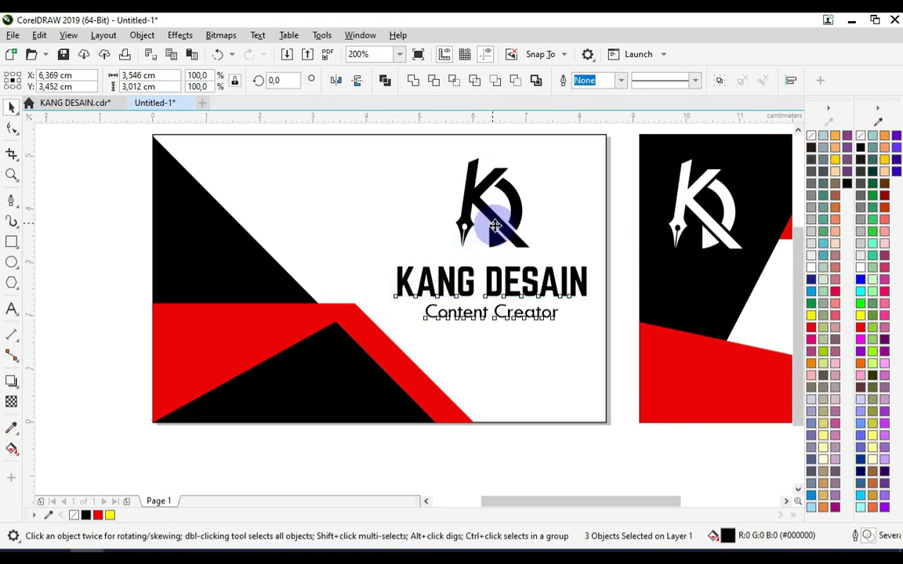
scroll(433, 245, "down", 2)
key("Escape")
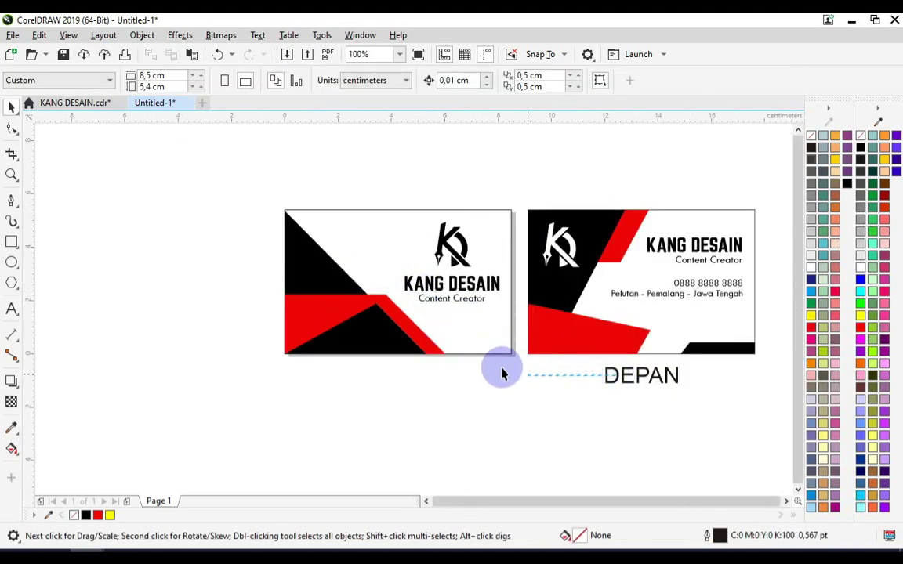
left_click_drag(600, 380, 384, 384)
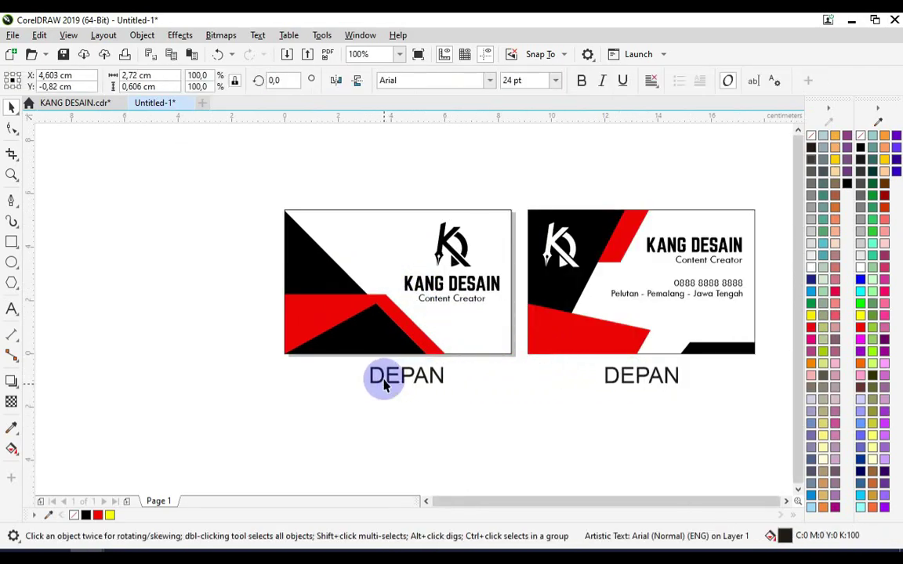
double_click(384, 384)
key("ctrl+a")
type("BELAKAN")
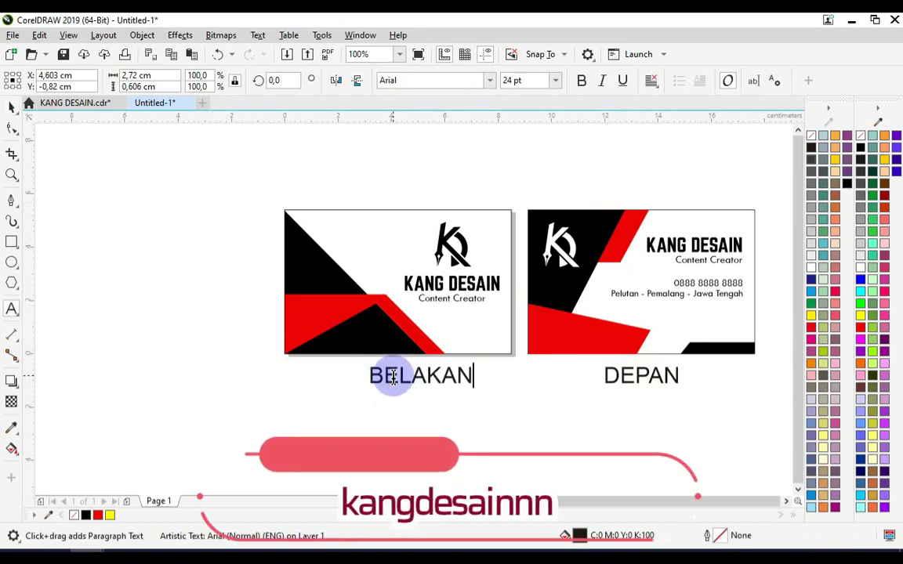
type("G")
left_click(12, 106)
Step: Centre the BELAKANG label under the back card and zoom in on both cards
scroll(117, 204, "down", 1)
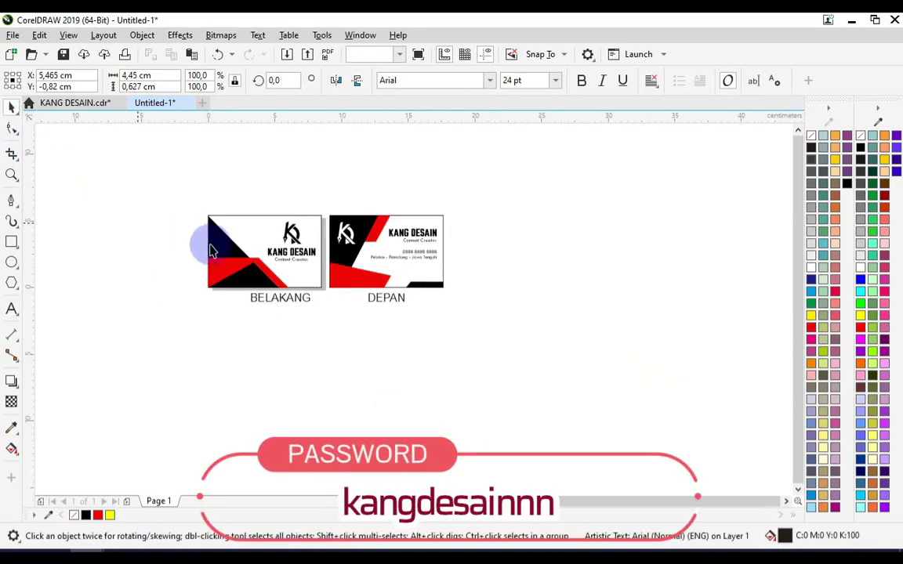
left_click(270, 303)
left_click(252, 258, "shift")
key("c")
left_click(199, 208)
key("z")
mouse_move(190, 202)
left_mouse_down()
mouse_move(418, 292)
mouse_move(458, 318)
left_mouse_up()
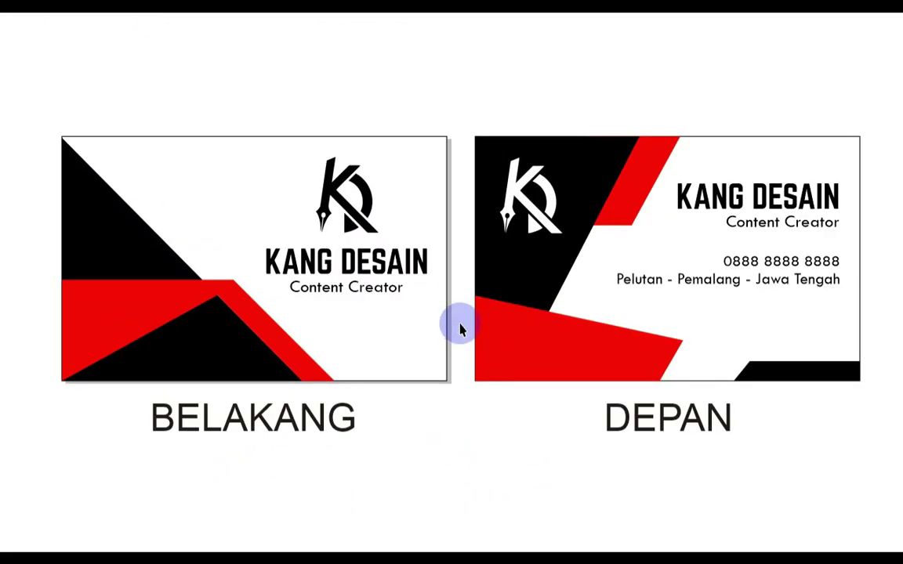